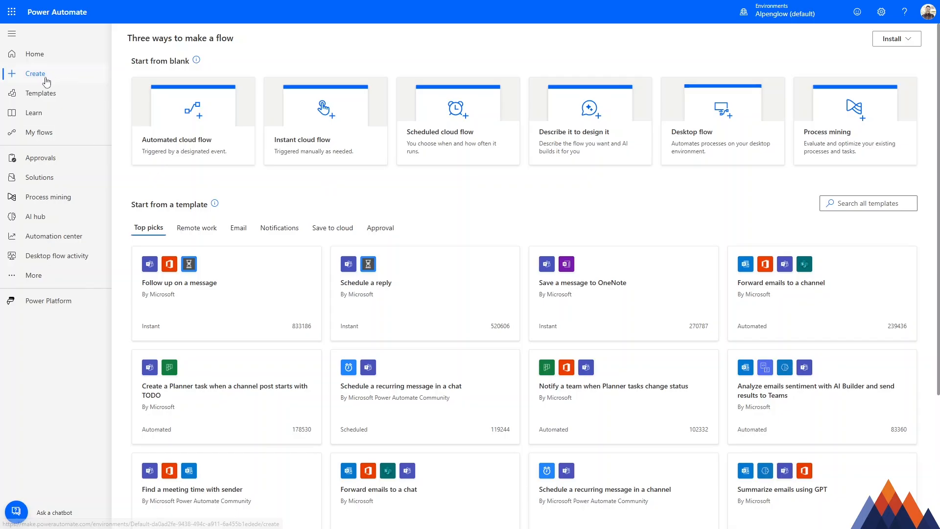
# Step: Search the flow templates for "approval"
pyautogui.click(866, 202)
pyautogui.write('ao')
pyautogui.write('prov')
pyautogui.press('Return')
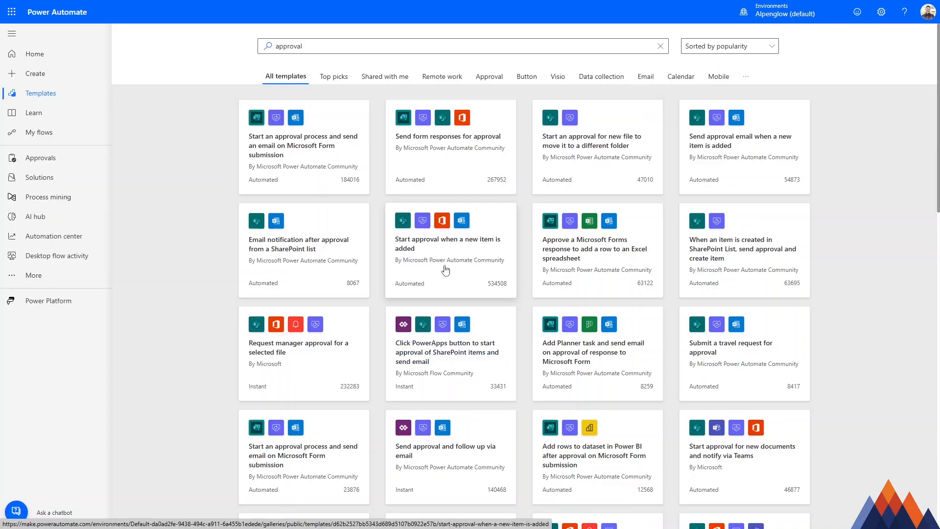
# Step: Create a flow from the "Send approval email when a new item is added" template, checking the Approvals connection and keeping the existing connections
pyautogui.click(723, 145)
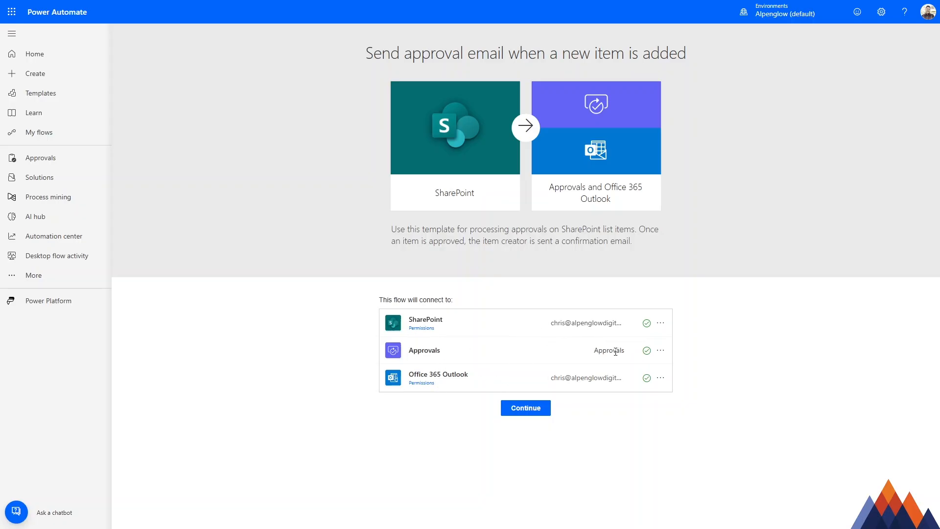
pyautogui.click(661, 351)
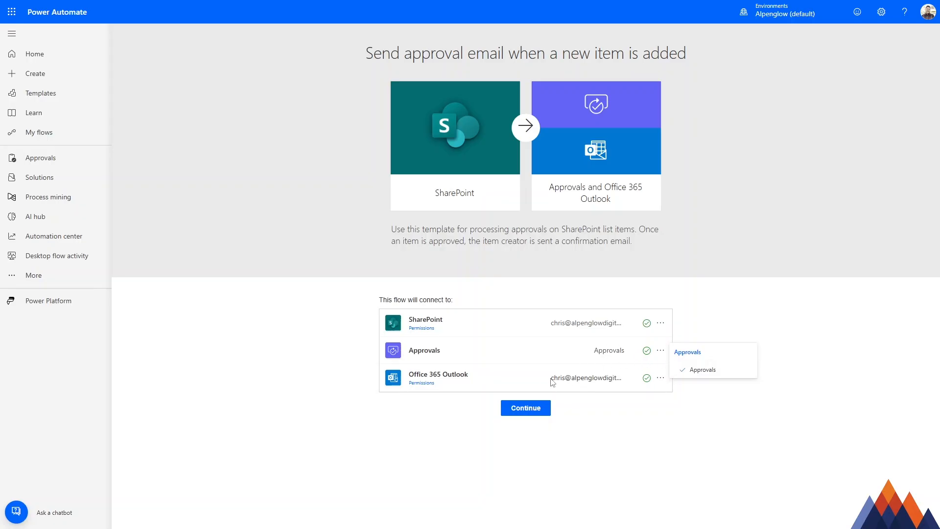
pyautogui.click(781, 326)
pyautogui.click(530, 409)
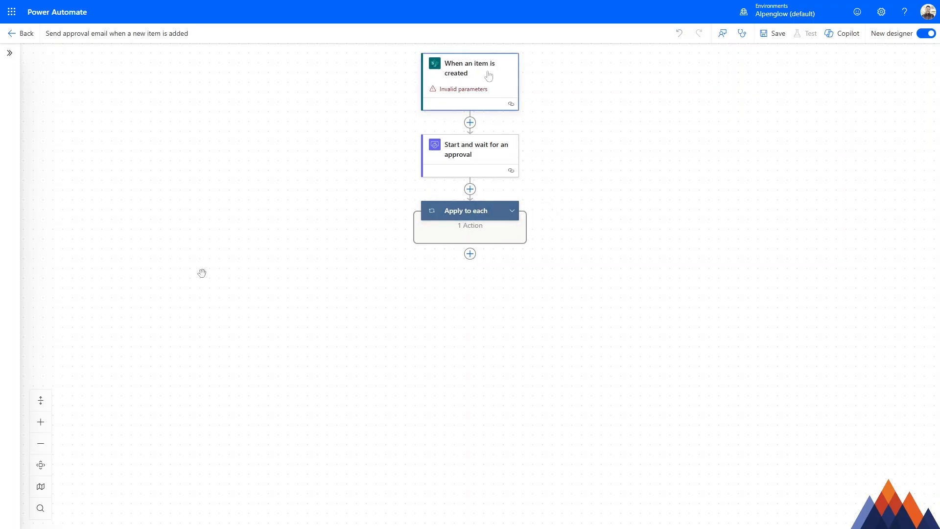
# Step: Point the "When an item is created" trigger to the Event Planning Assistance site and its Event-Planning-Requests list
pyautogui.click(473, 74)
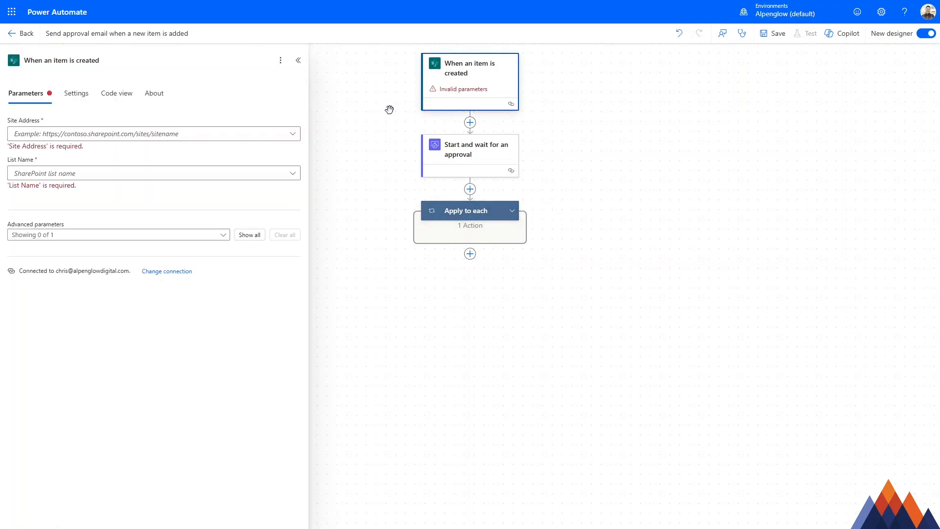
pyautogui.click(260, 133)
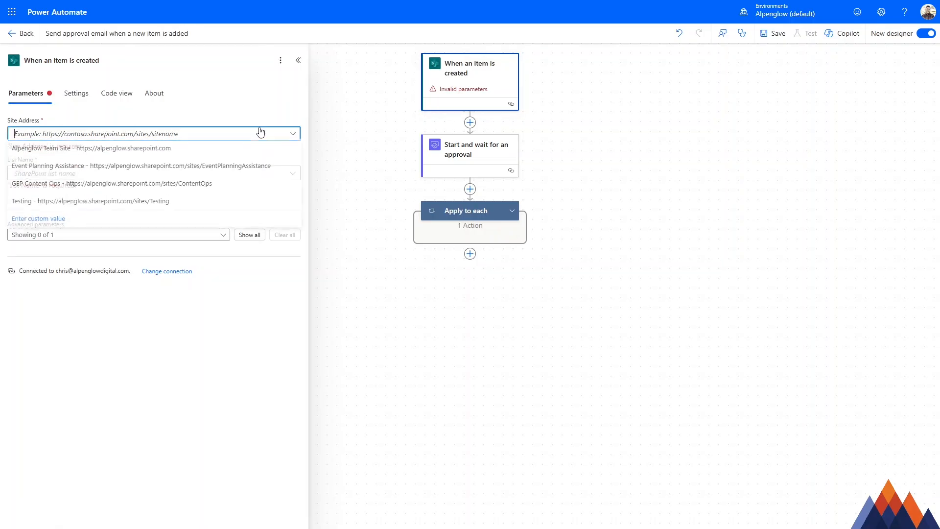
pyautogui.click(209, 170)
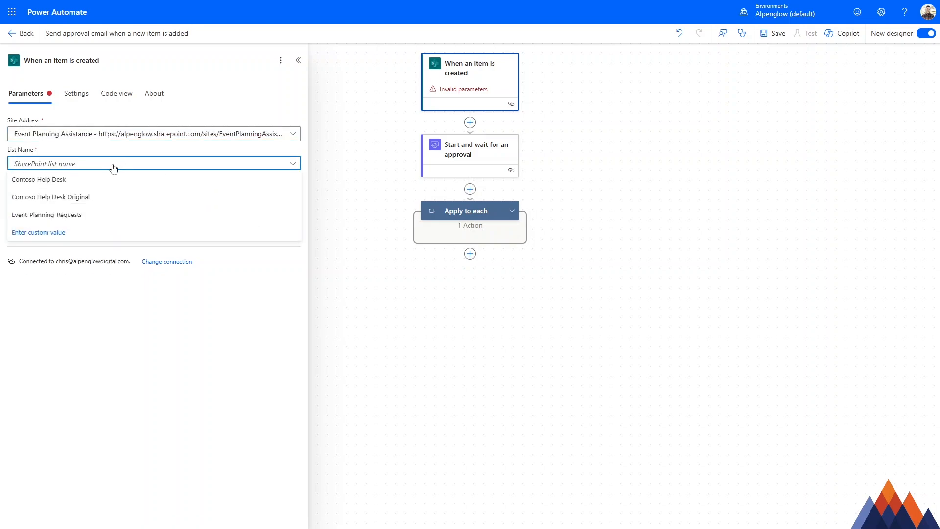
pyautogui.click(74, 217)
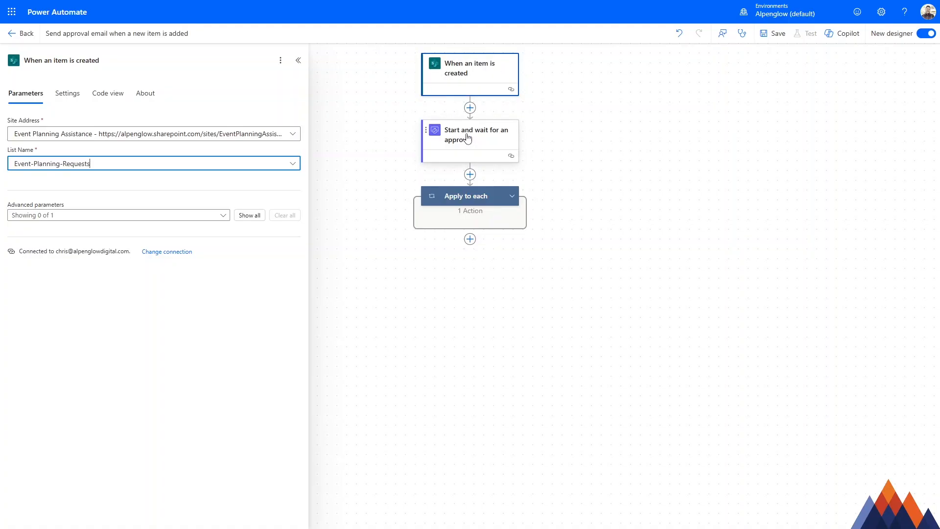
# Step: Review the approval types of the "Start and wait for an approval" action and choose "Approve/Reject - First to respond"
pyautogui.click(488, 142)
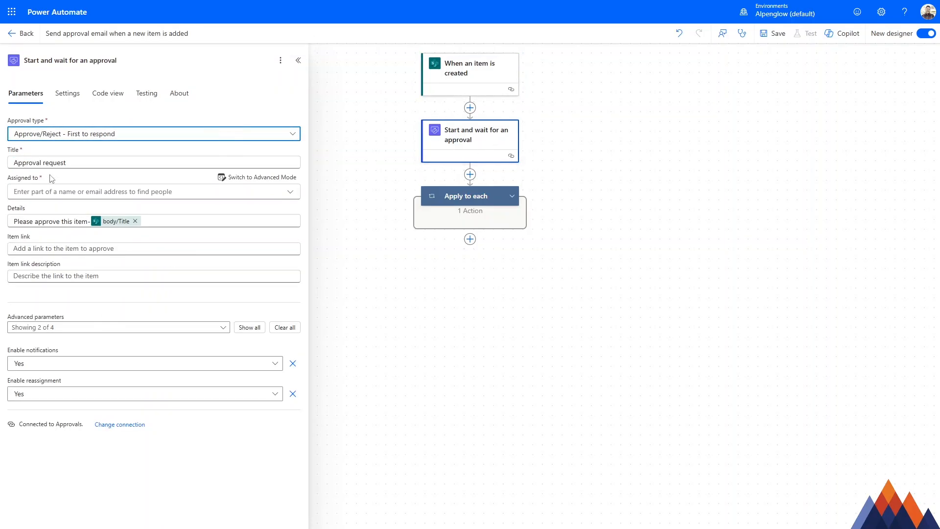
pyautogui.click(176, 139)
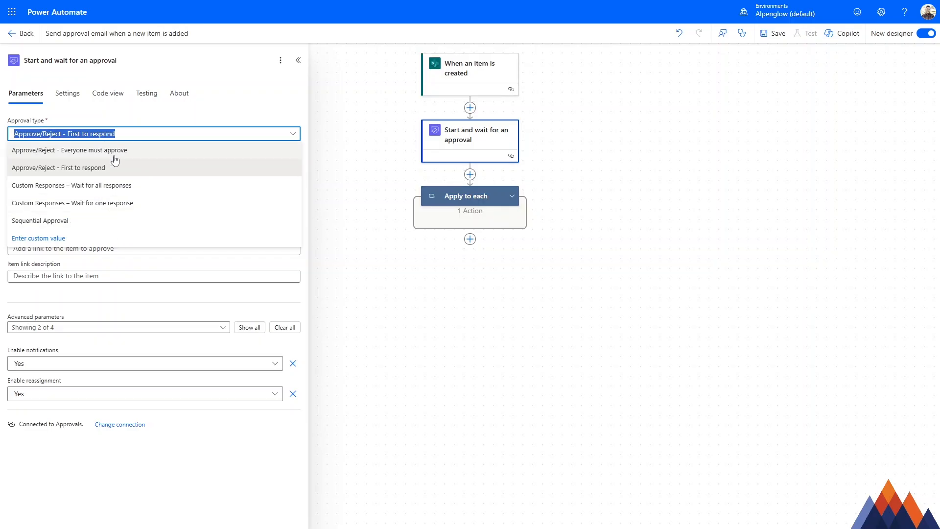
pyautogui.click(84, 169)
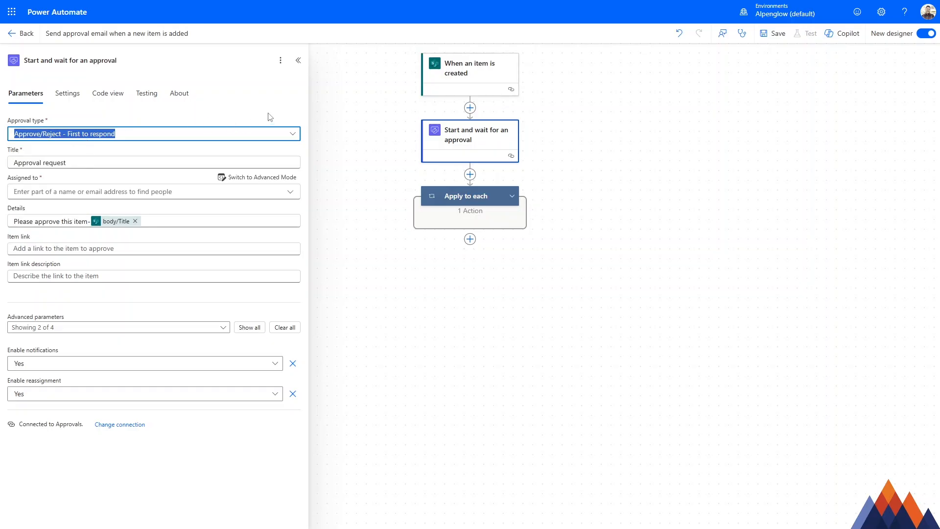
pyautogui.click(235, 122)
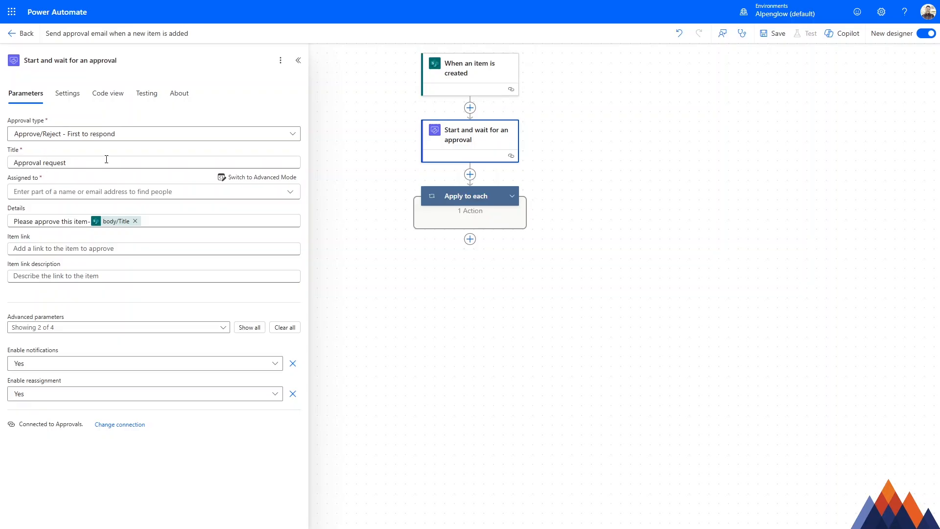
# Step: Set the approval title to "Approval request: Event planning assistance (ID: )", with the trigger's dynamic ID value inside the parentheses
pyautogui.click(84, 162)
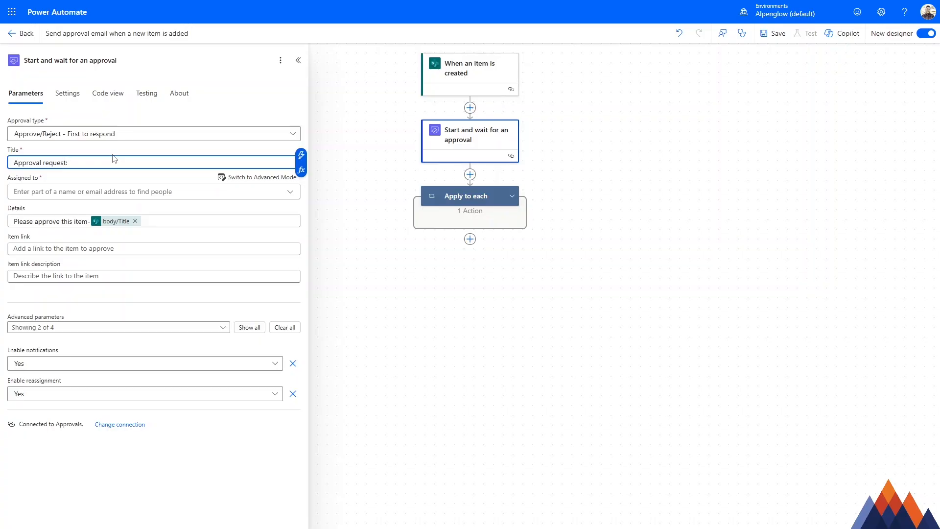
pyautogui.write('Event planning assistance (ID')
pyautogui.click(301, 155)
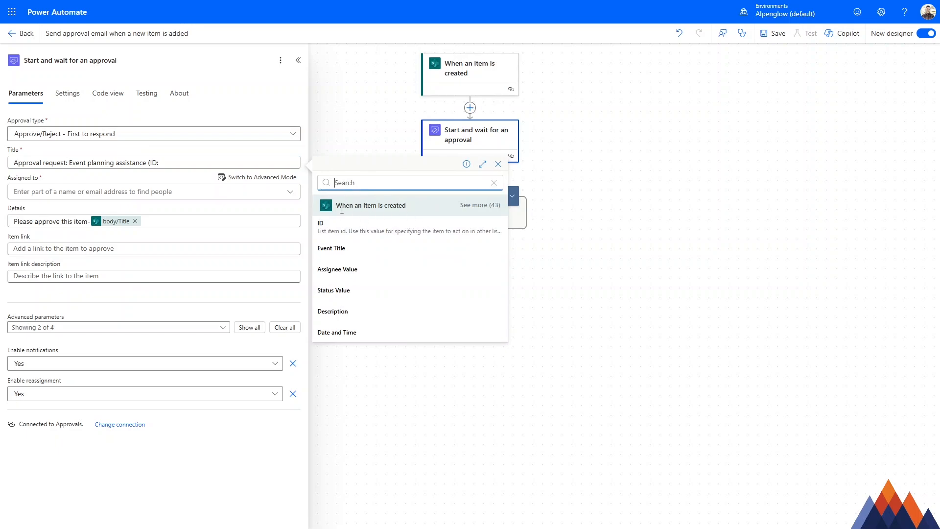
pyautogui.click(318, 227)
pyautogui.write(')')
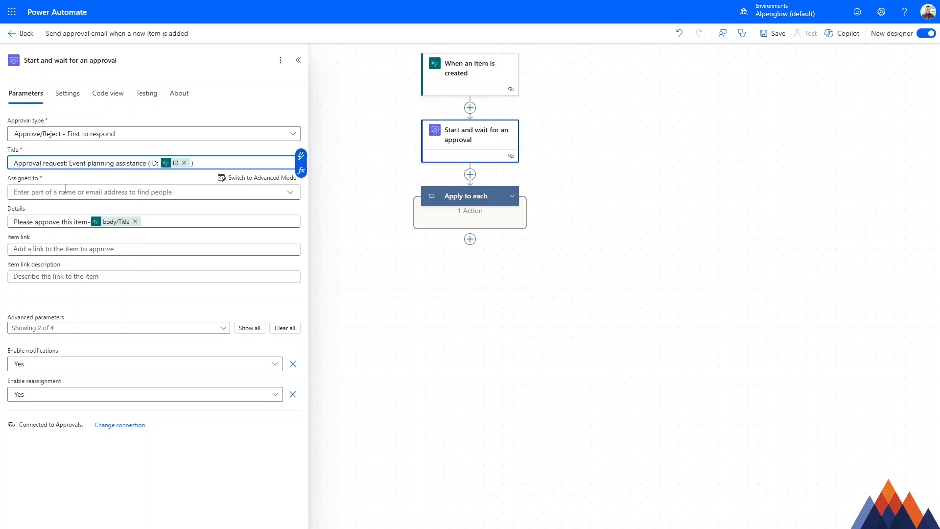
# Step: Assign the approval to the approver by searching for their full name and picking the matching person
pyautogui.click(81, 192)
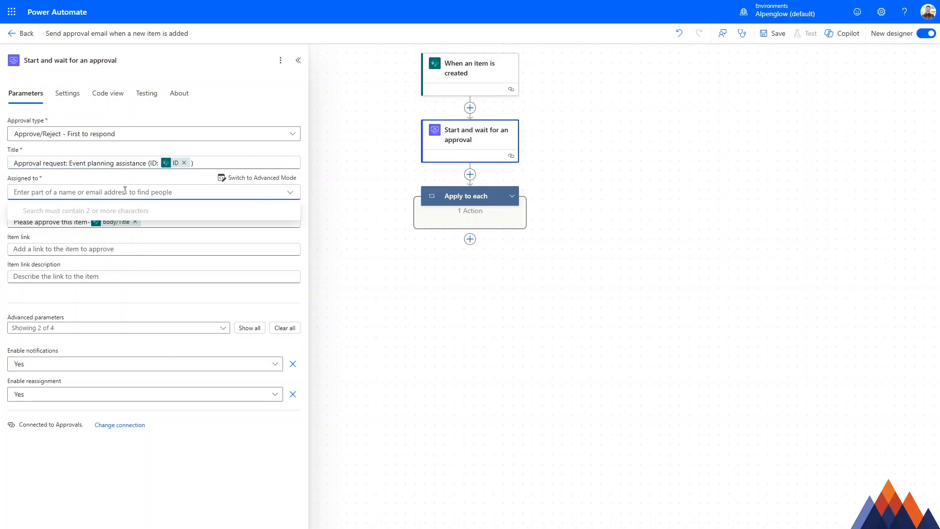
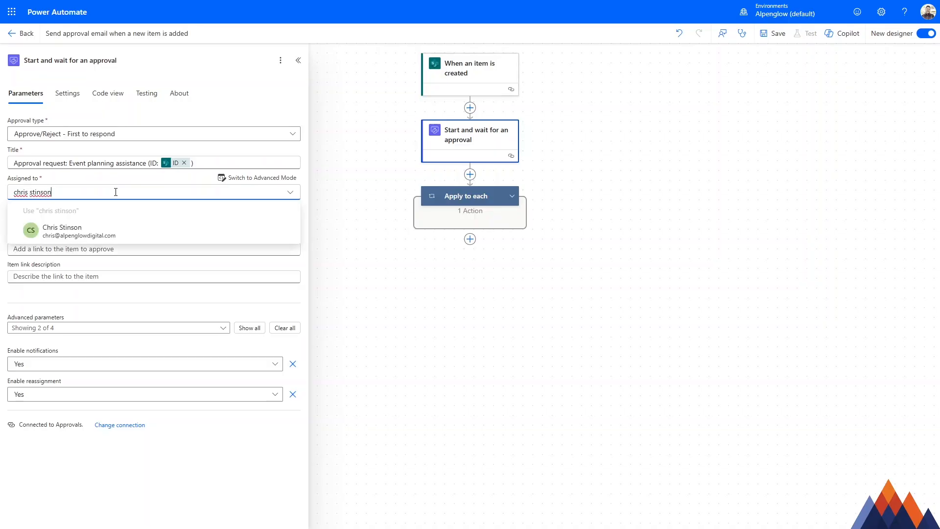
pyautogui.click(109, 234)
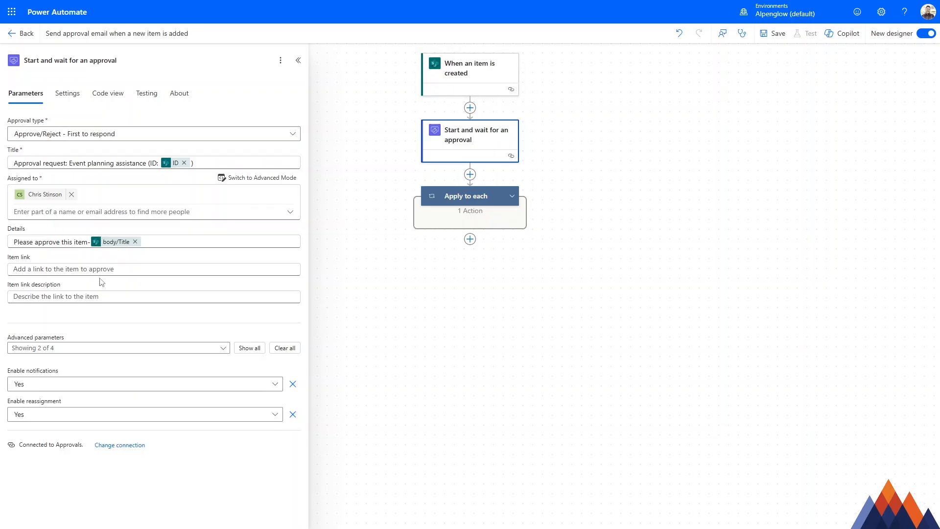
# Step: Set the approval's item link to the trigger's dynamic "Link to item" value
pyautogui.click(87, 270)
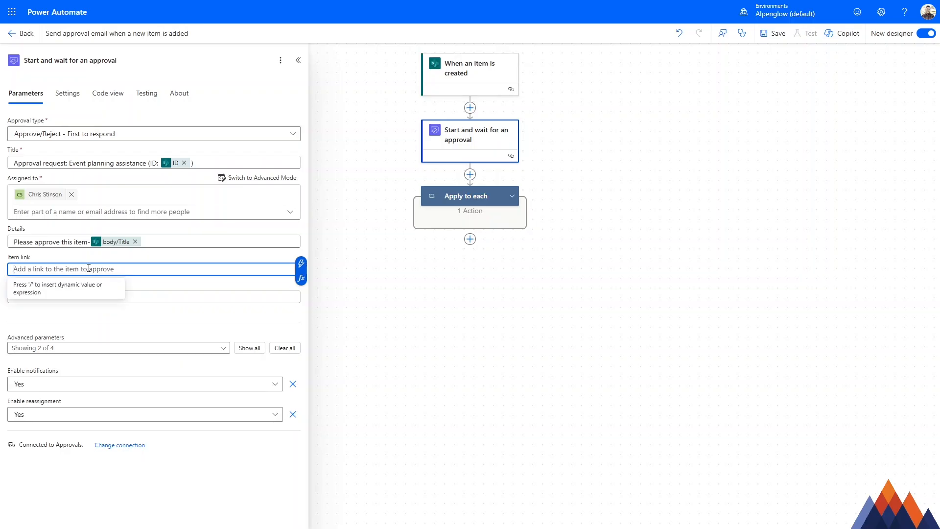
pyautogui.click(301, 264)
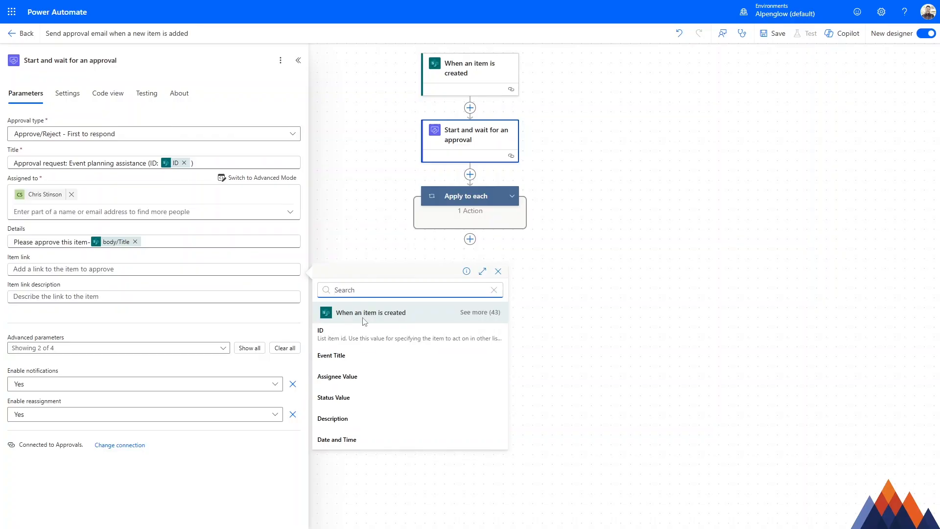
pyautogui.write('link')
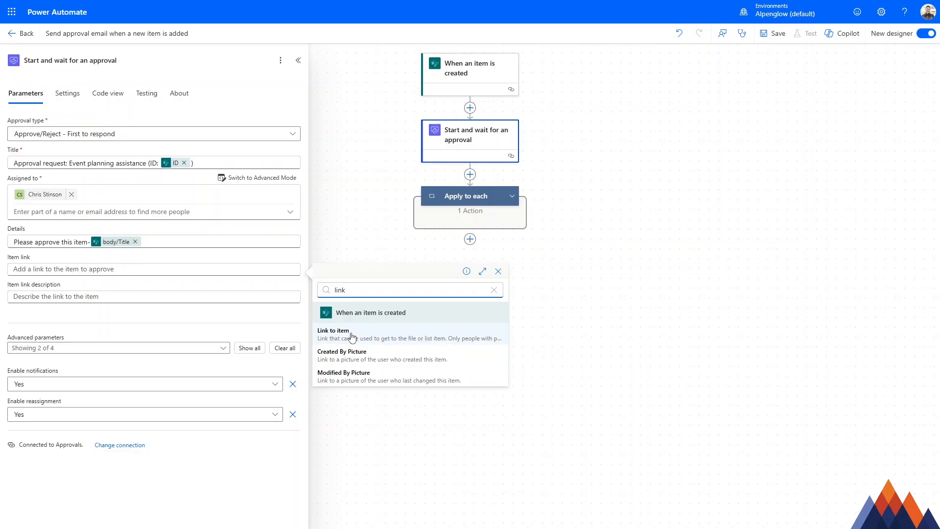
pyautogui.click(351, 337)
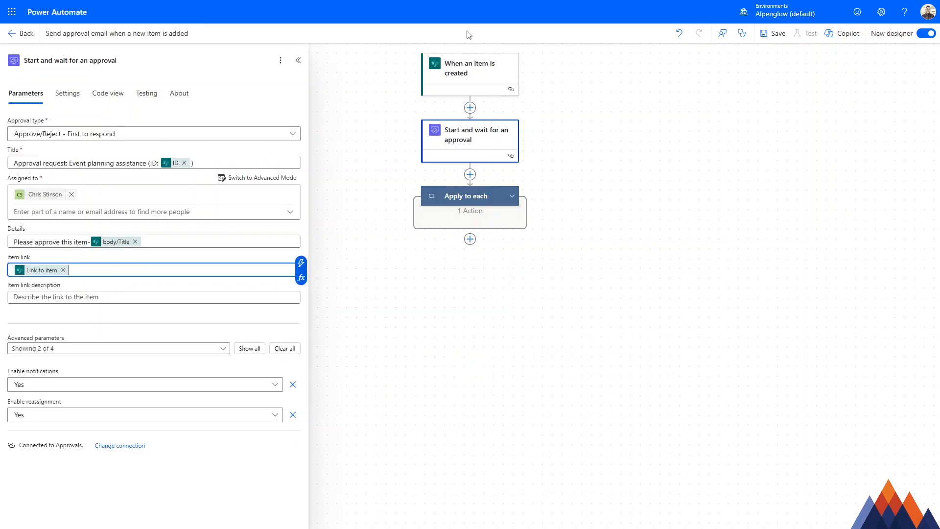
# Step: Set the item link description to "Review the request"
pyautogui.click(65, 297)
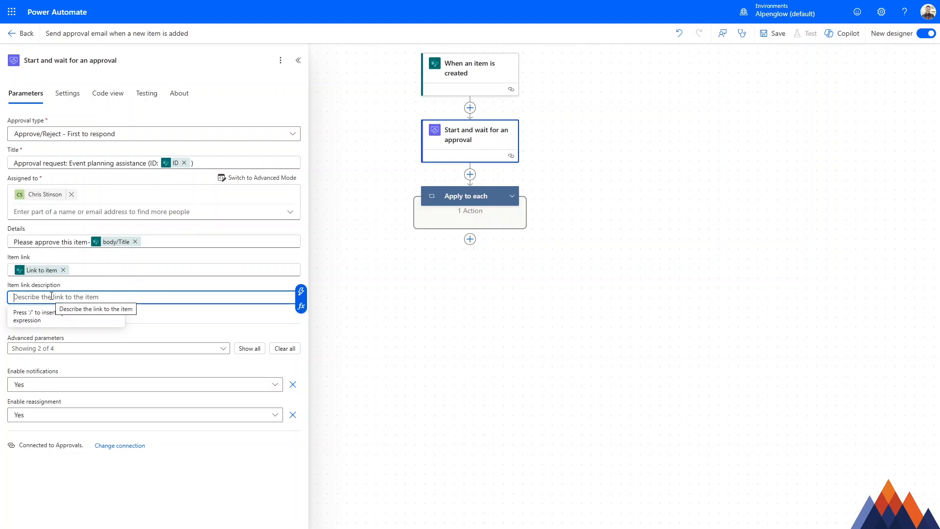
pyautogui.write('Review the request')
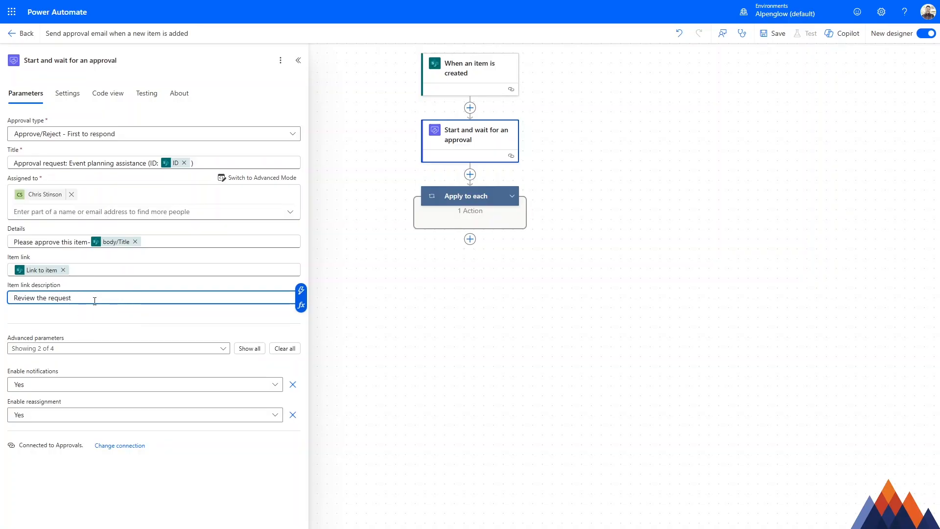
pyautogui.click(110, 318)
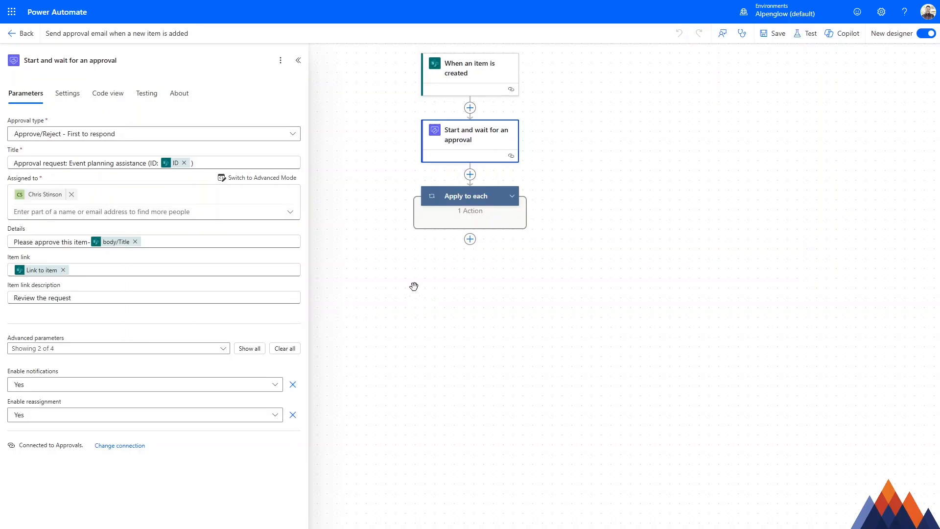
# Step: Expand the Apply to each loop and its Condition, and open the "Send an email (V2)" action in the True branch
pyautogui.click(448, 201)
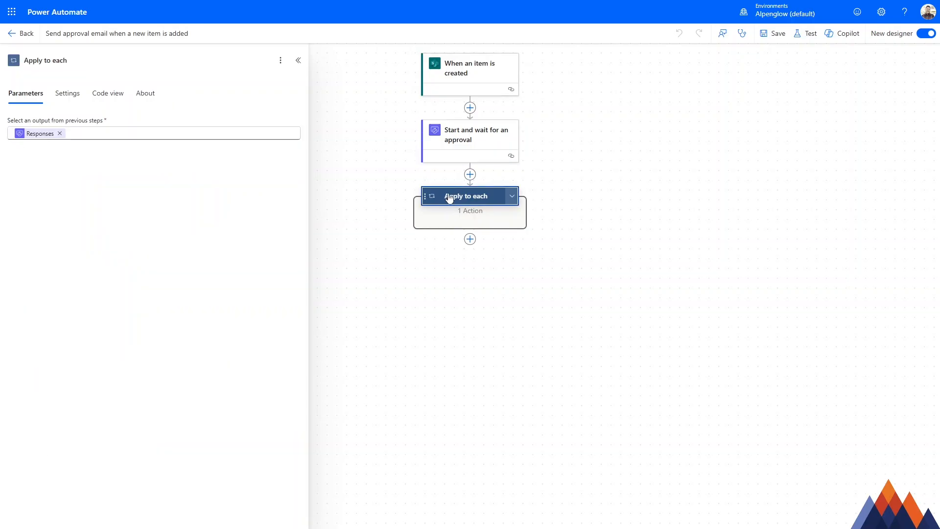
pyautogui.click(515, 197)
pyautogui.click(519, 238)
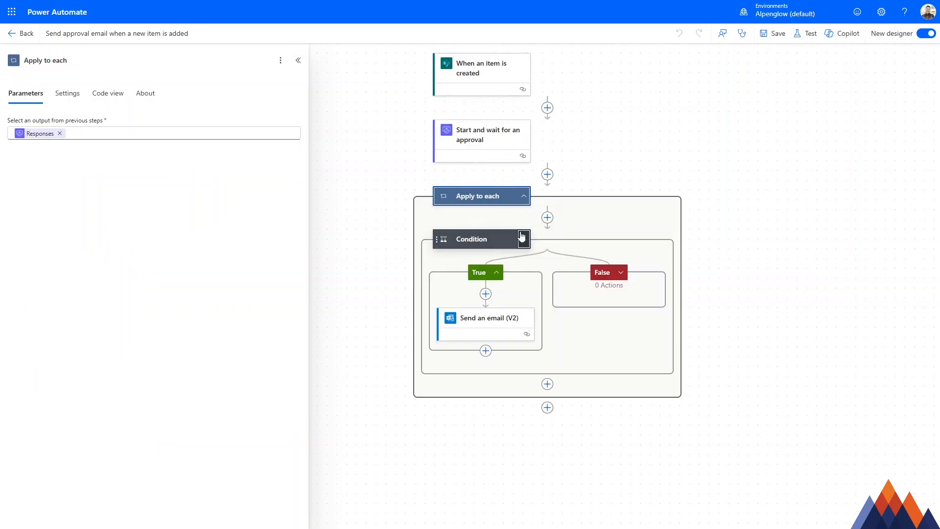
pyautogui.click(502, 310)
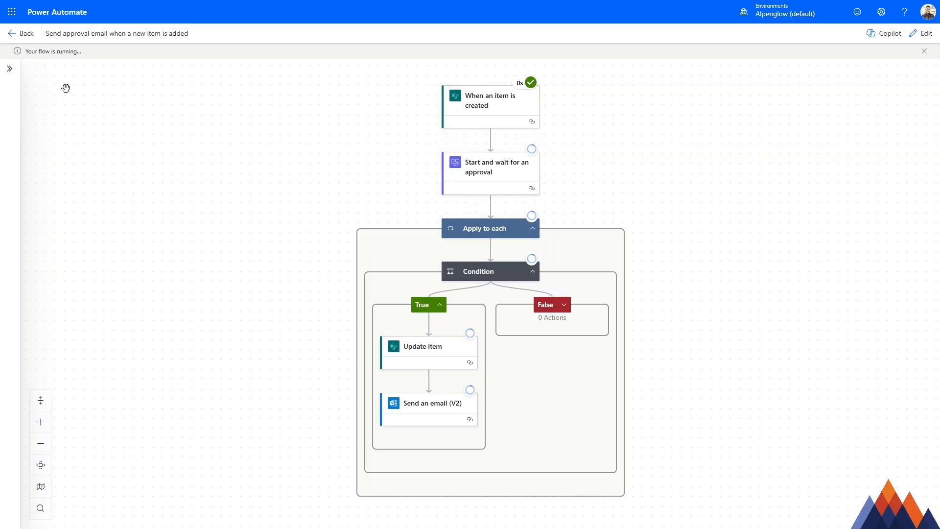
# Step: Open the flow's full run history, add the ID column and make it narrower
pyautogui.click(23, 39)
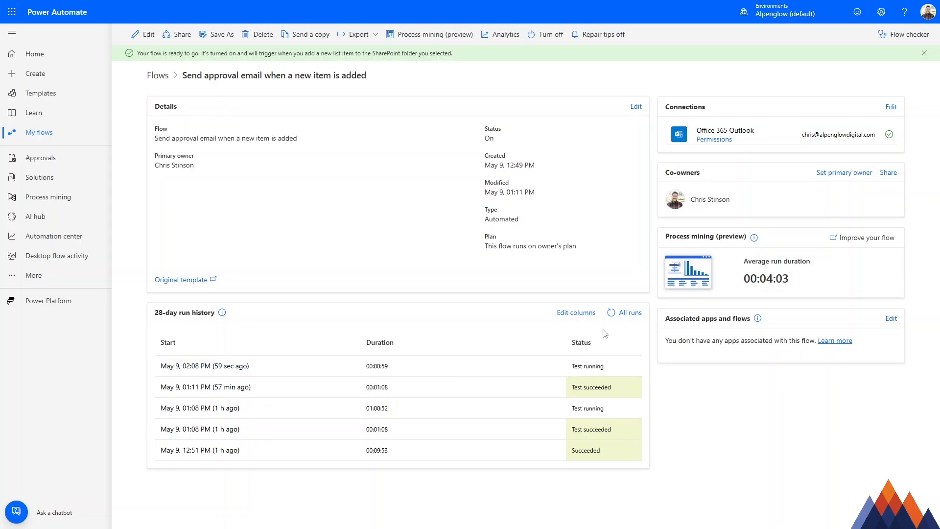
pyautogui.click(635, 318)
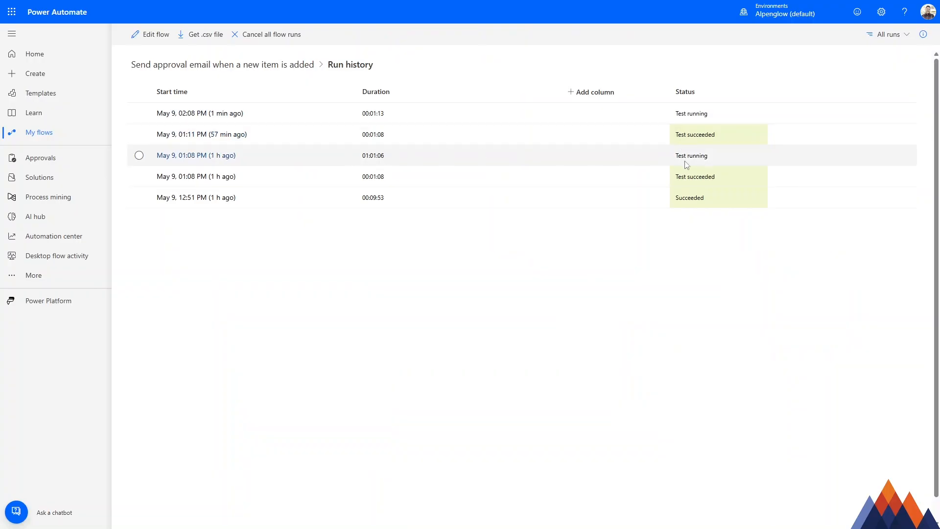
pyautogui.click(571, 100)
pyautogui.click(787, 147)
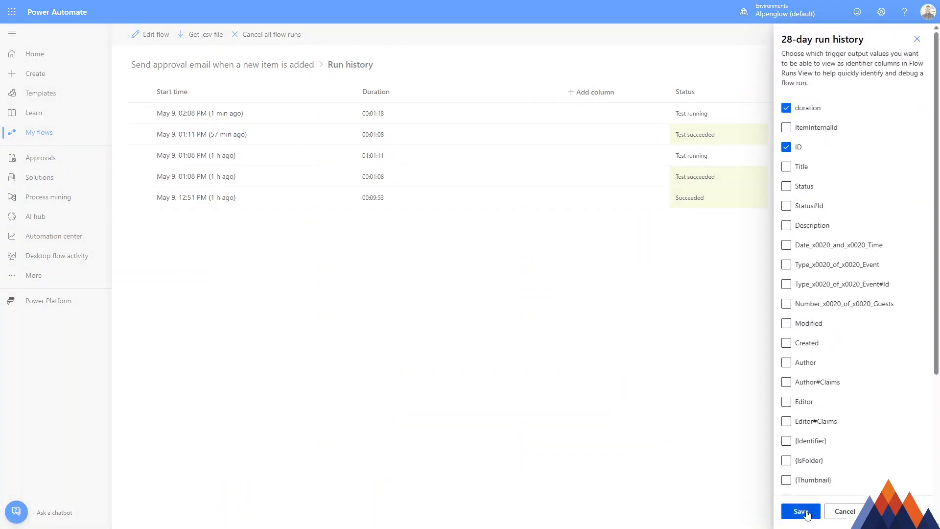
pyautogui.click(801, 511)
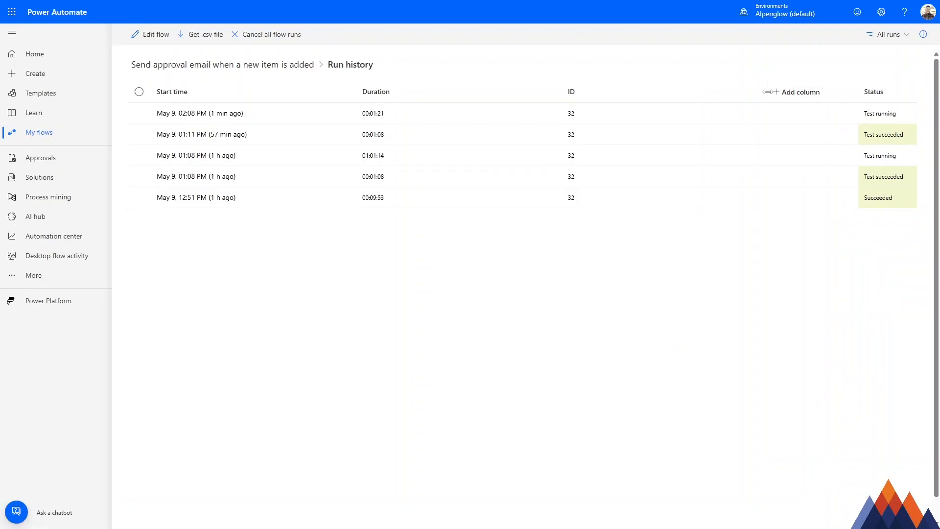
pyautogui.moveTo(765, 93); pyautogui.dragTo(645, 102)
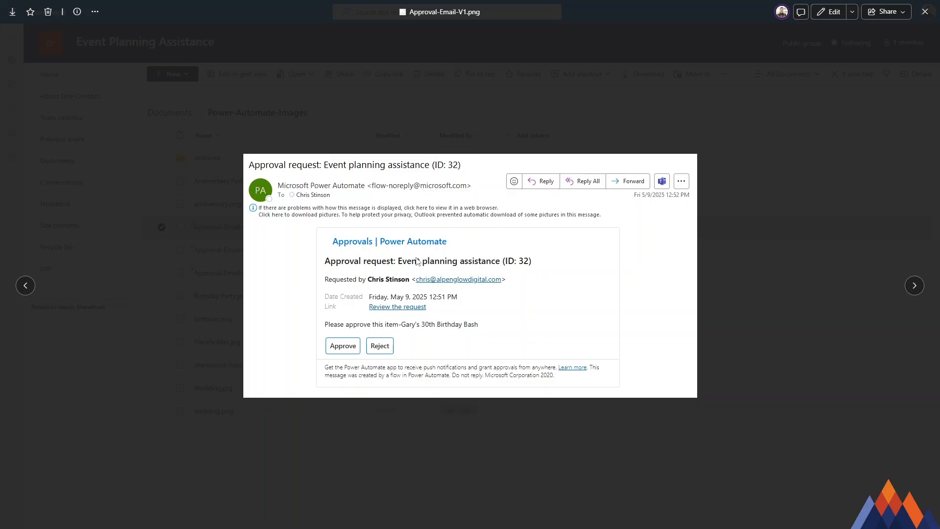
# Step: Look through the approval email images that follow Approval-Email-V1.png
pyautogui.click(915, 286)
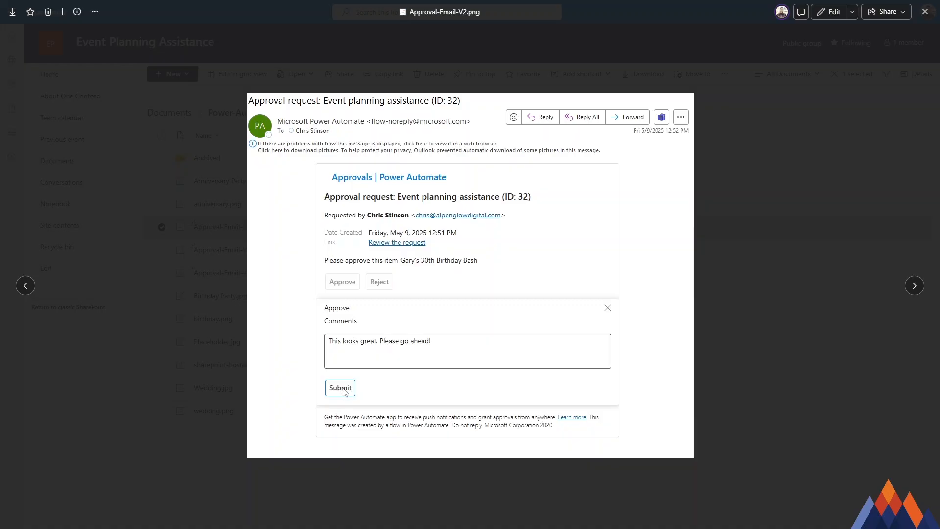
pyautogui.click(914, 285)
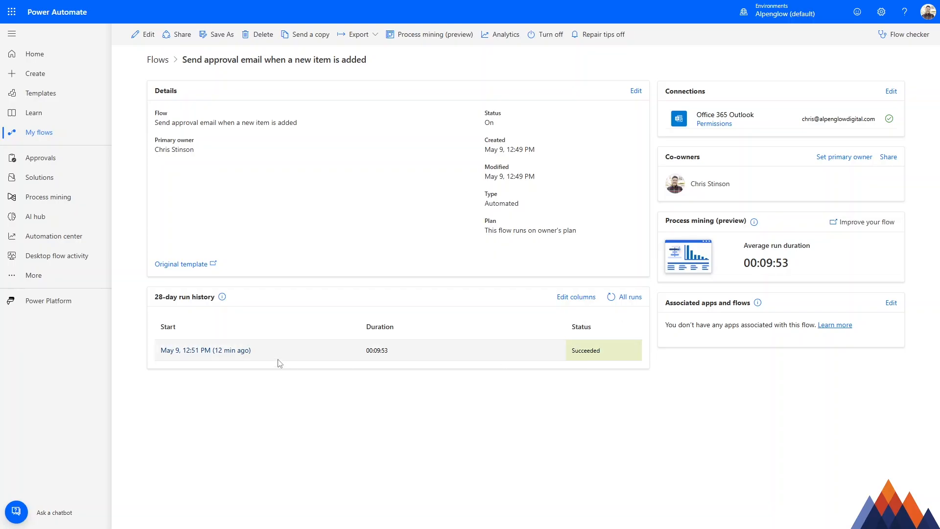
# Step: Open the latest run and examine the results of the approval action and the Condition, expanding down to the Condition's branches
pyautogui.click(238, 352)
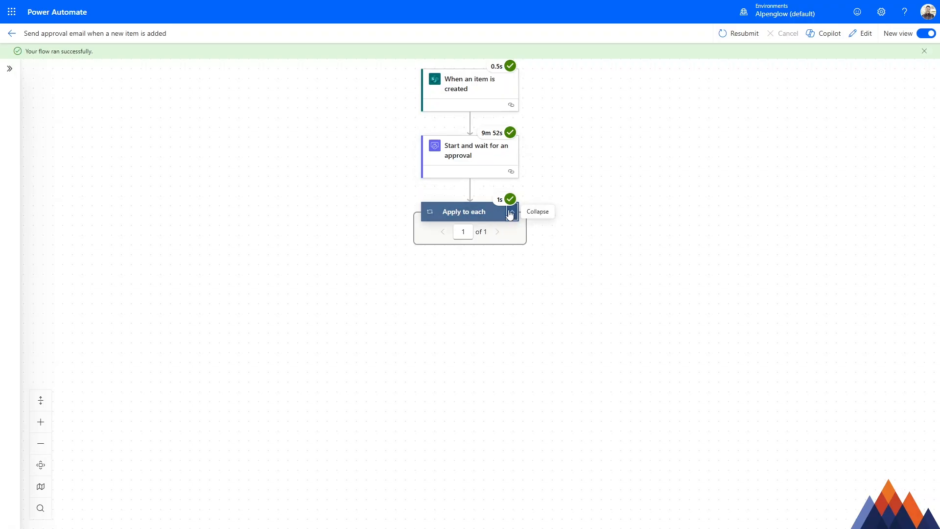
pyautogui.click(511, 212)
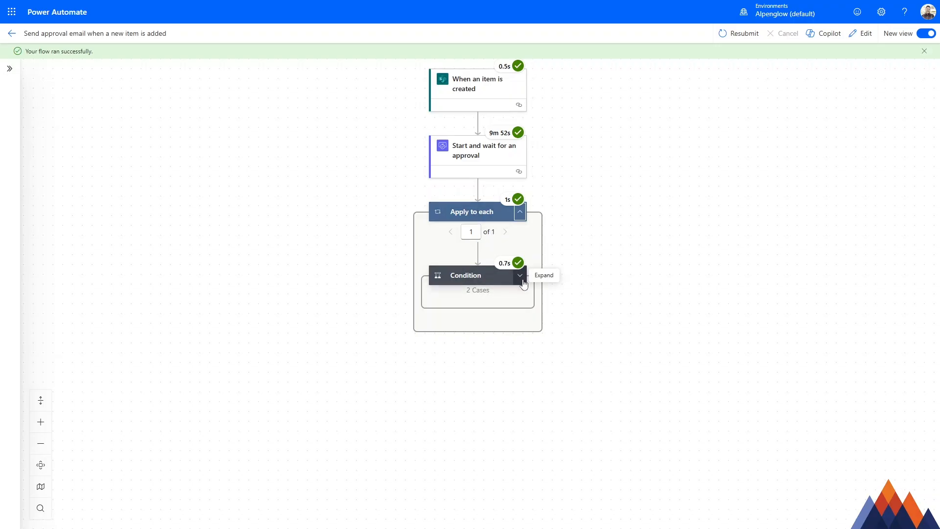
pyautogui.click(485, 167)
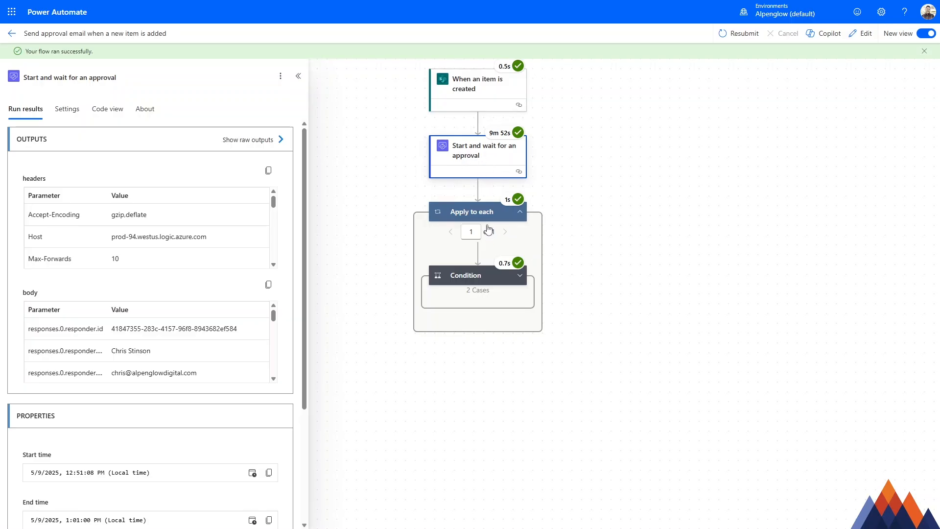
pyautogui.click(493, 279)
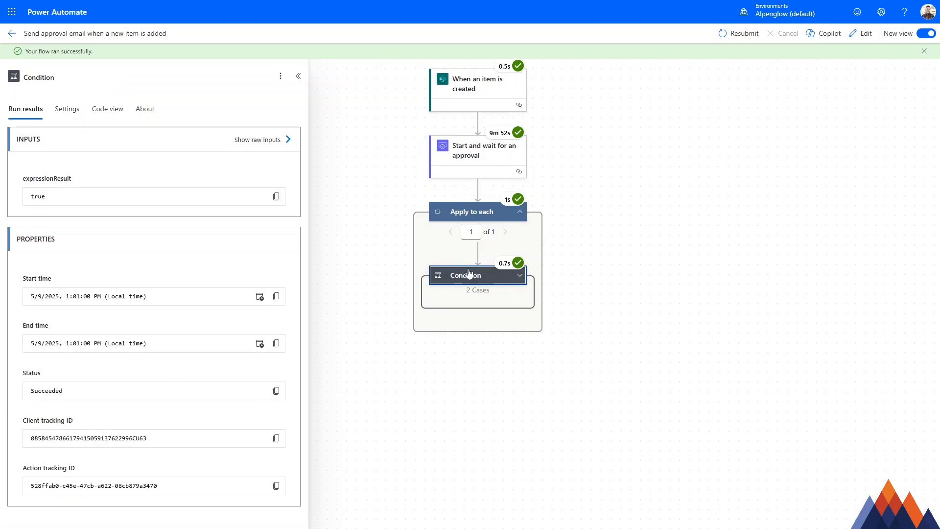
pyautogui.click(519, 275)
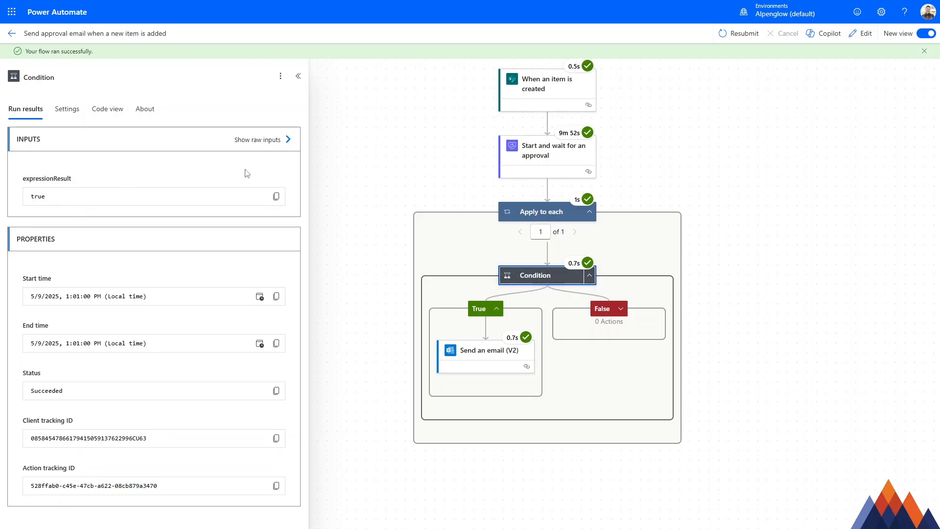
# Step: Open the flow for editing and inspect the Condition's expression and the Send an email (V2) action in its True branch
pyautogui.click(866, 35)
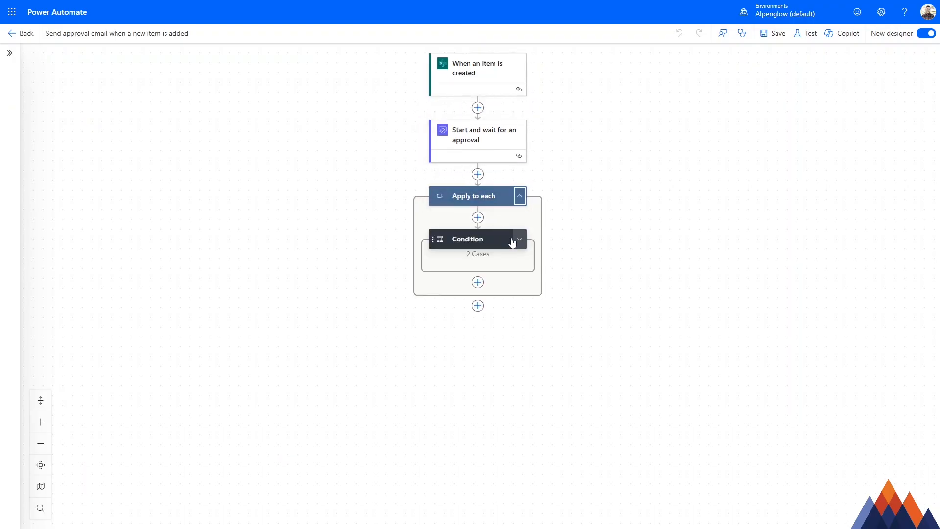
pyautogui.click(509, 239)
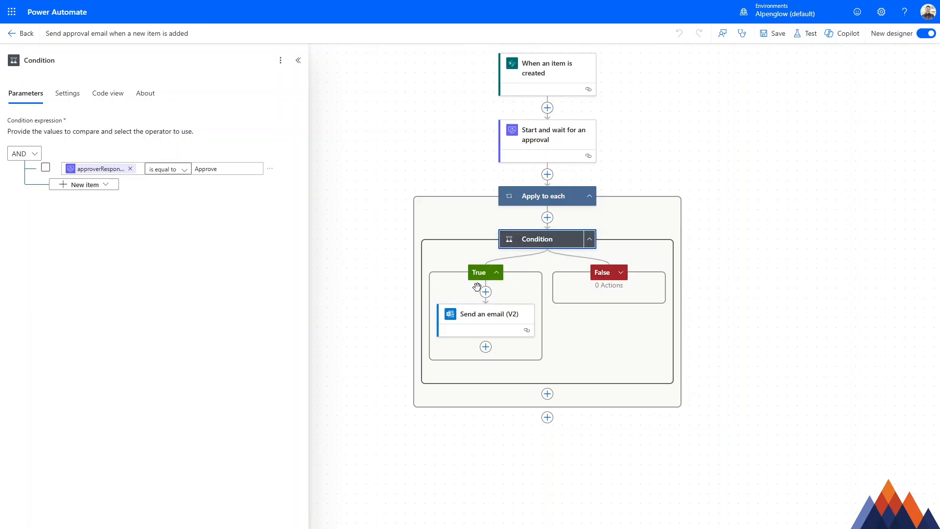
pyautogui.click(494, 327)
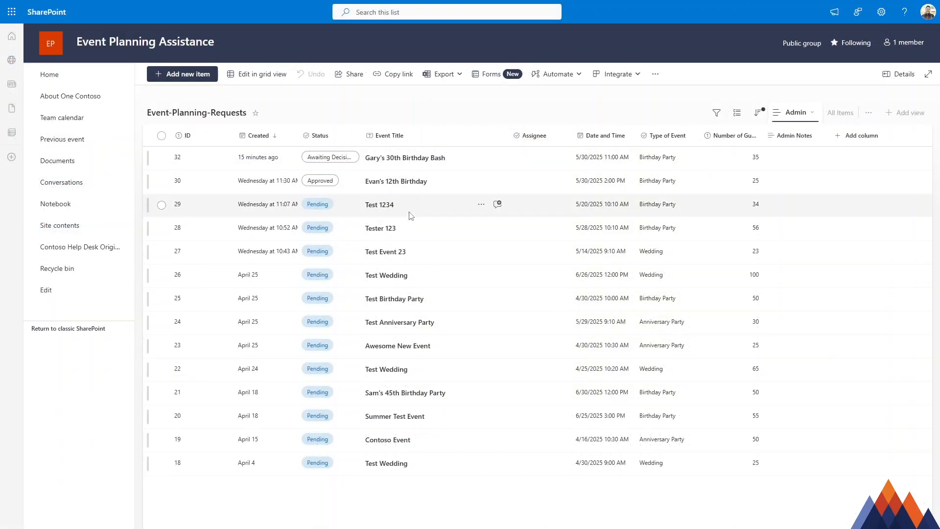
# Step: Widen the Status column in the Event-Planning-Requests SharePoint list
pyautogui.moveTo(362, 135); pyautogui.dragTo(399, 128)
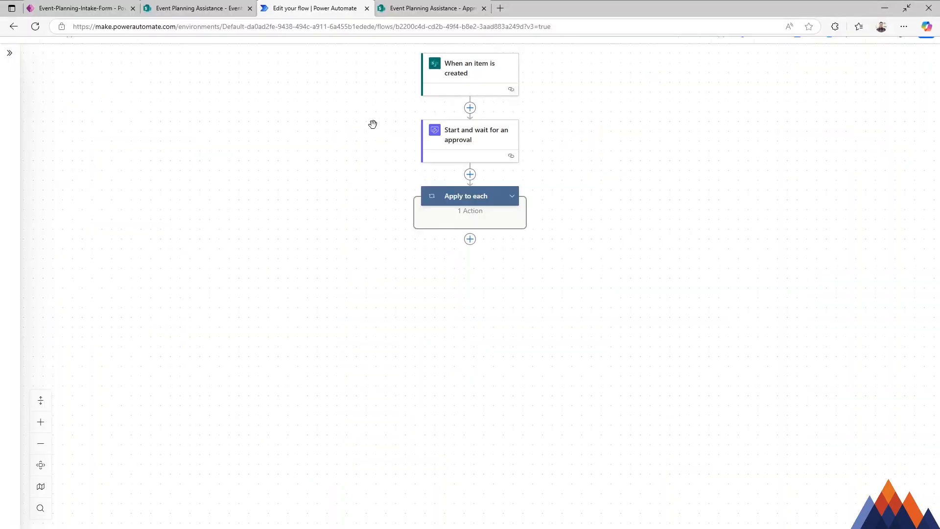
# Step: Switch back to the flow editor and review the recipient, subject and body of the True branch's Send an email (V2) action
pyautogui.click(512, 221)
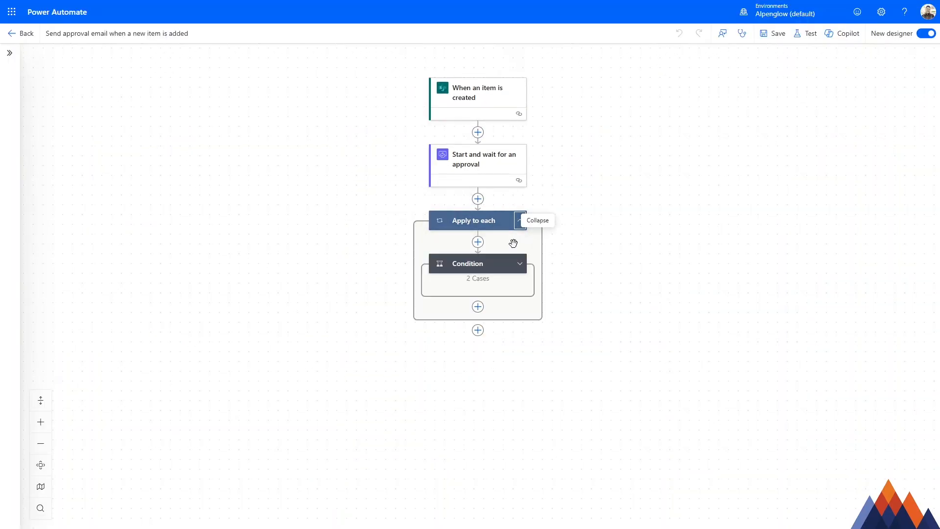
pyautogui.click(519, 263)
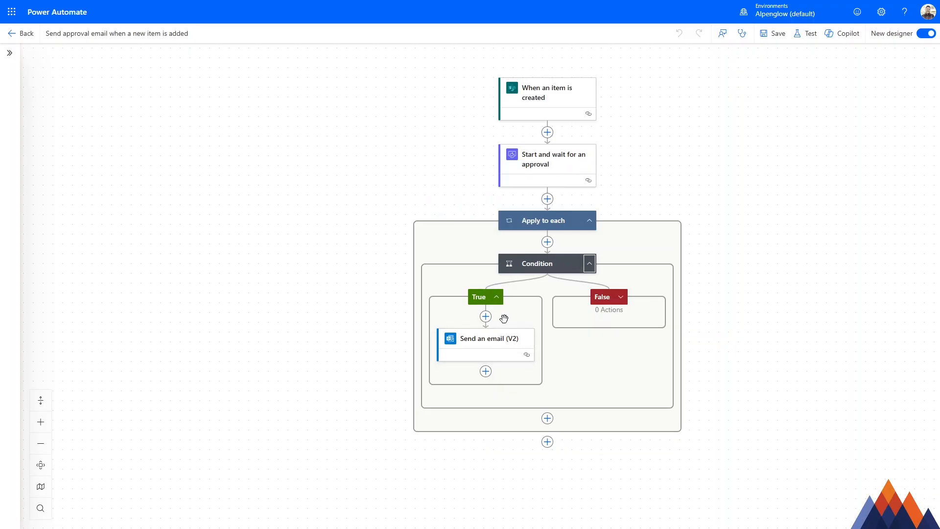
pyautogui.click(507, 341)
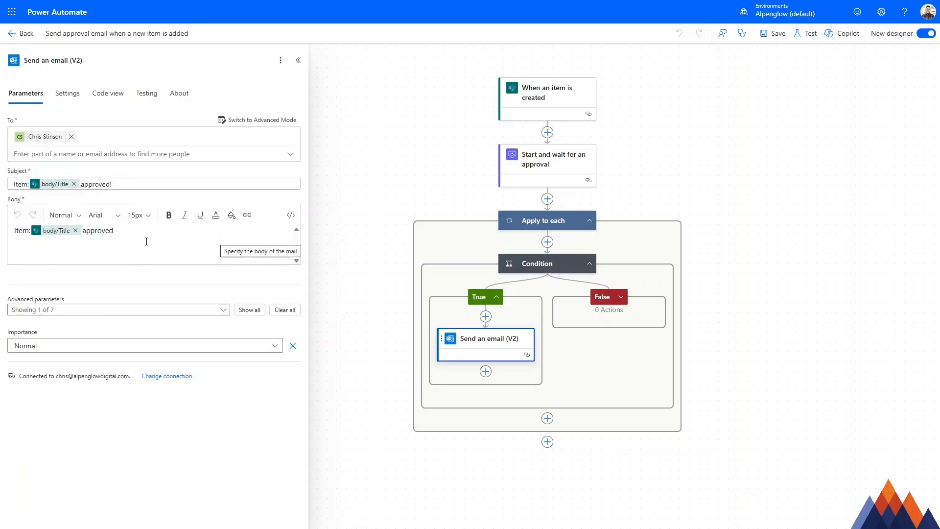
pyautogui.click(184, 258)
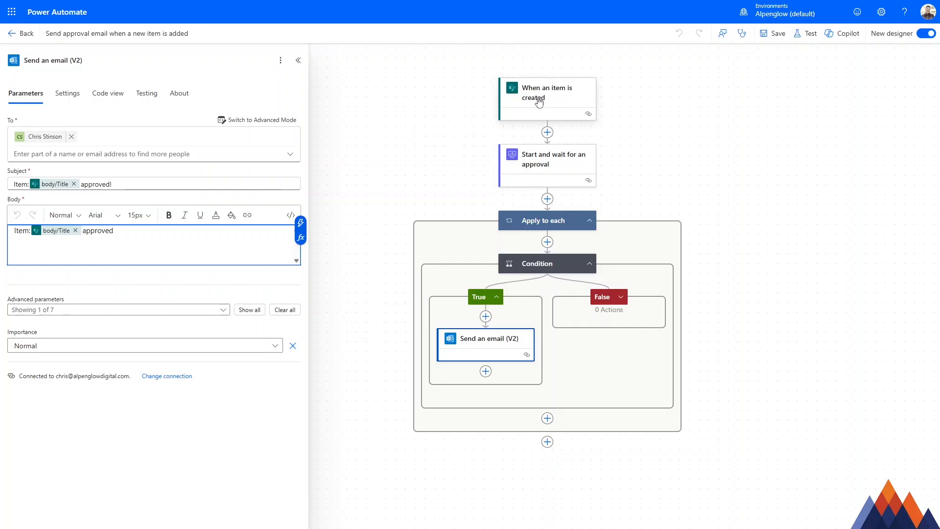
# Step: Add a SharePoint Update item action before Send an email (V2) in the Condition's True branch
pyautogui.click(485, 317)
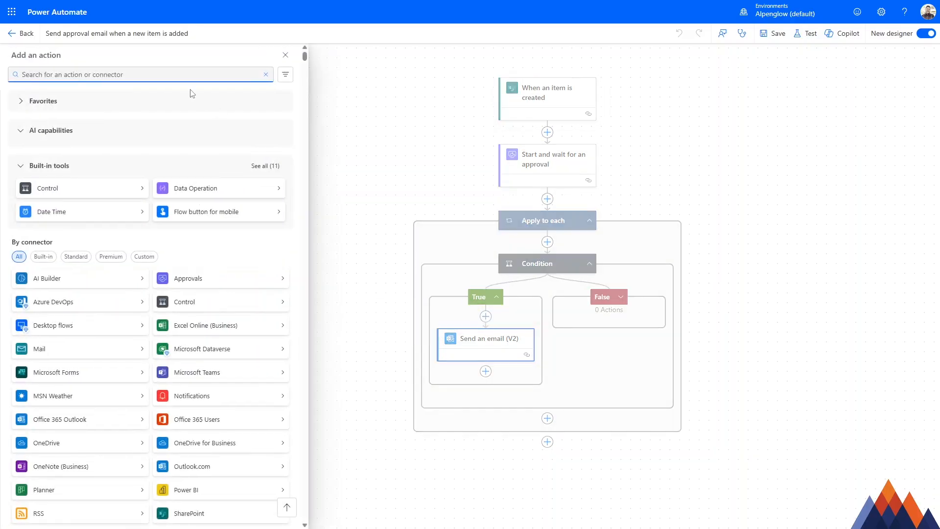
pyautogui.click(184, 74)
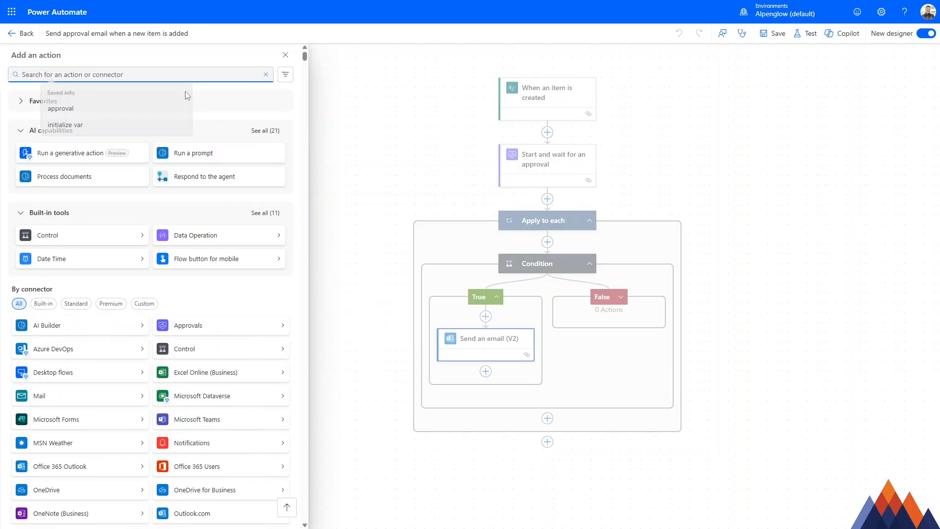
pyautogui.click(183, 92)
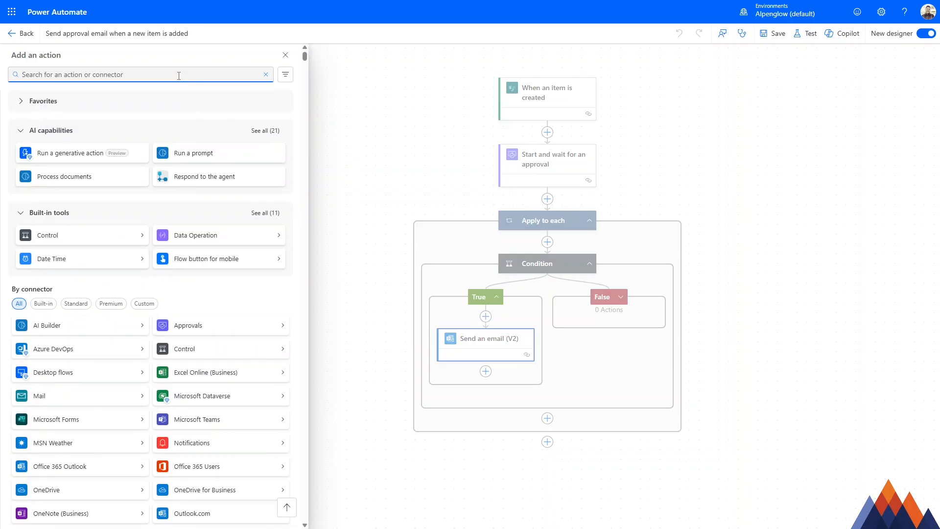
pyautogui.write('update')
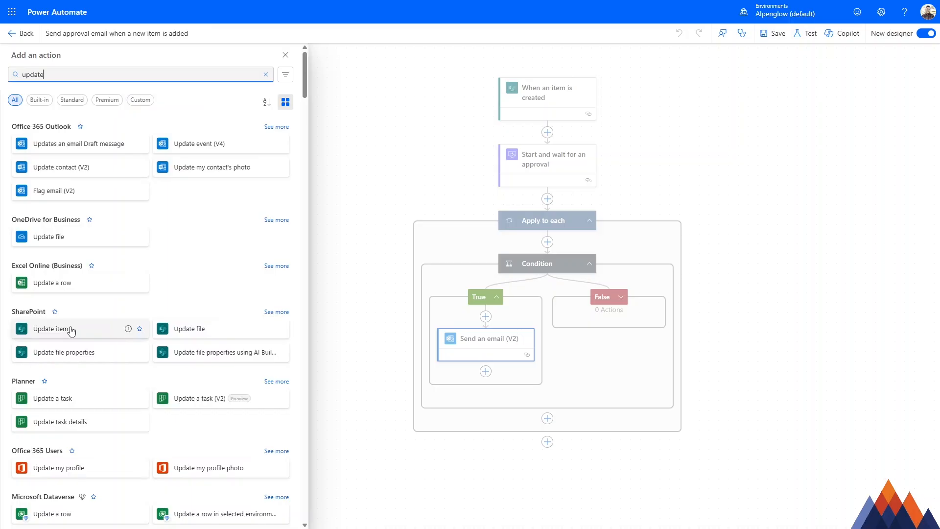
pyautogui.click(87, 331)
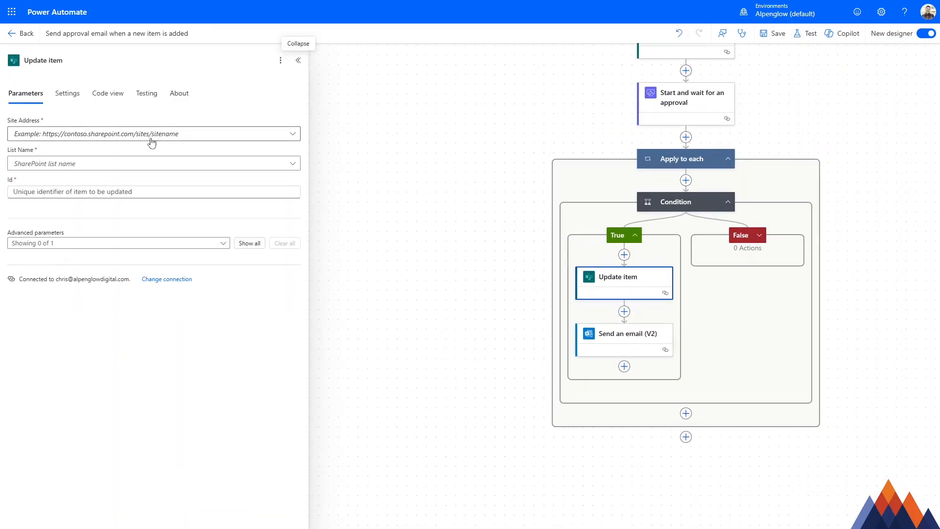
# Step: Set the Update item action's site address to Event Planning Assistance and its list to Event-Planning-Requests
pyautogui.click(156, 137)
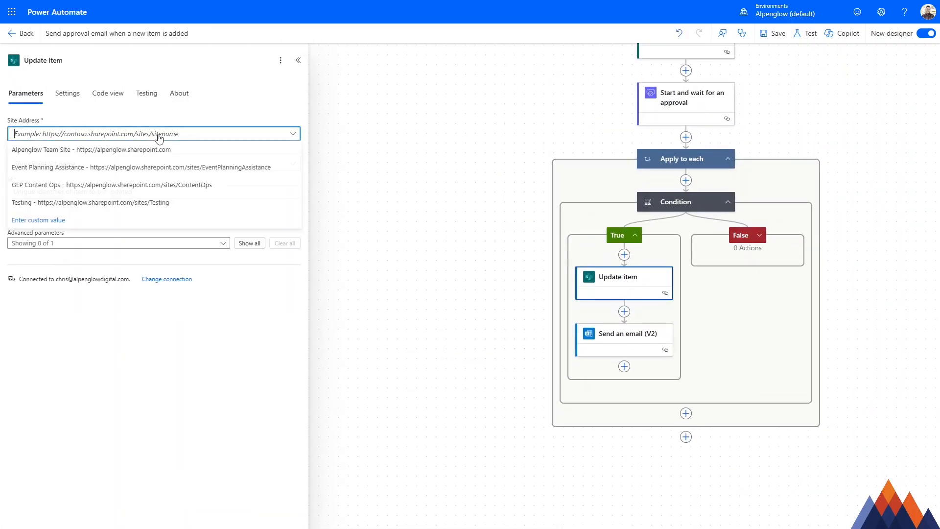
pyautogui.click(171, 167)
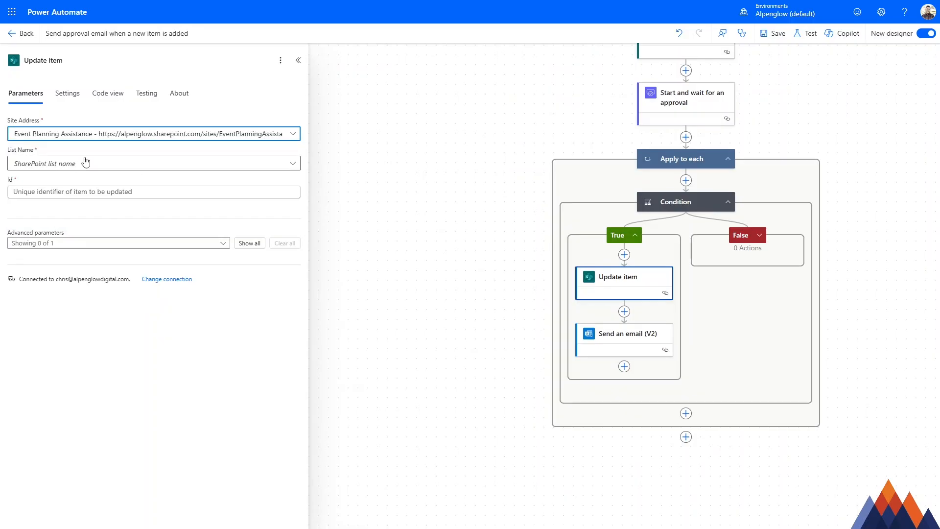
pyautogui.click(127, 162)
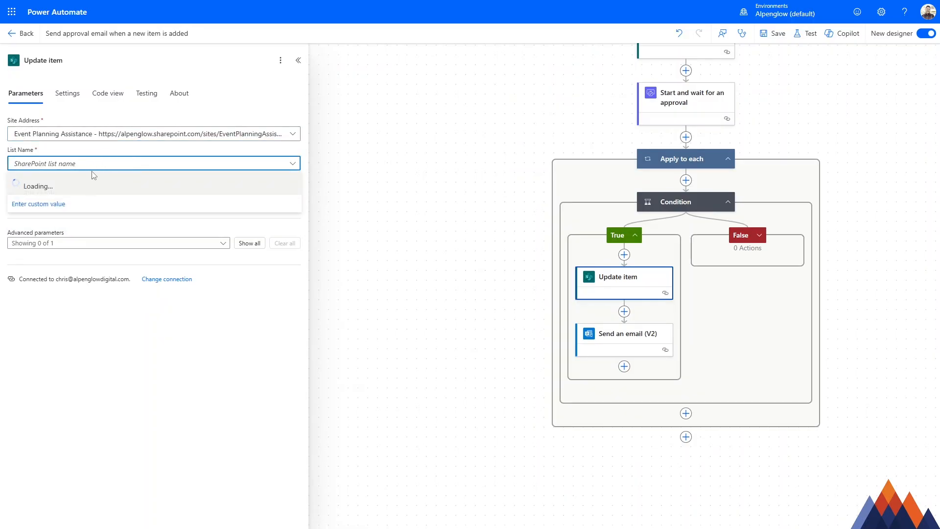
pyautogui.click(91, 216)
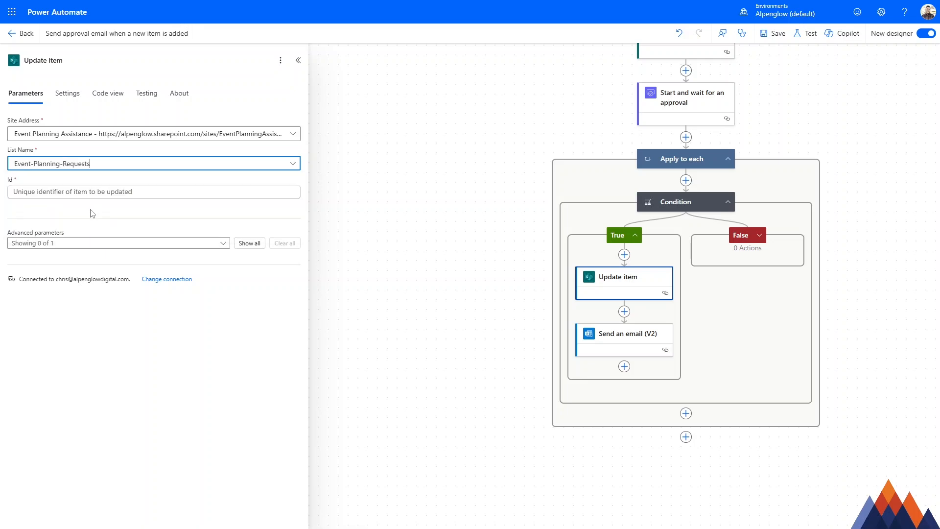
# Step: Set the Update item action's Id to the ID dynamic value from "When an item is created"
pyautogui.click(149, 191)
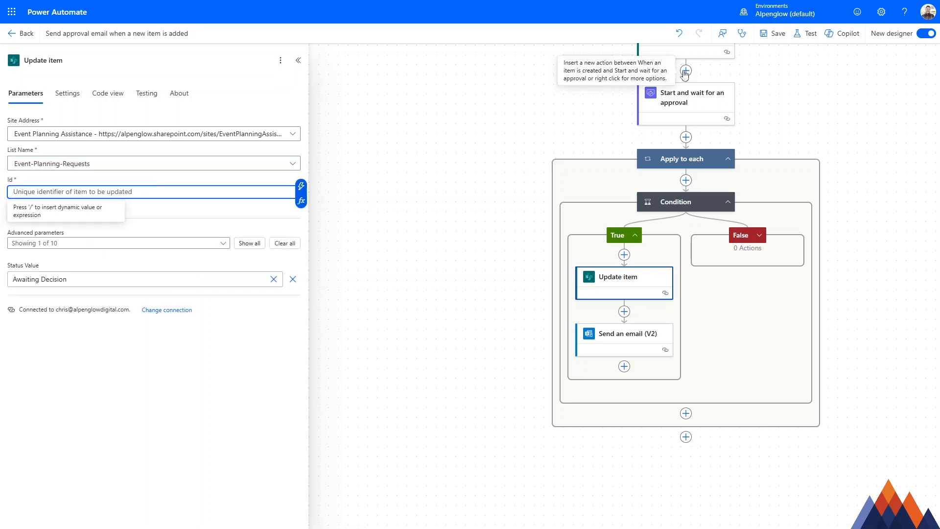
pyautogui.click(301, 186)
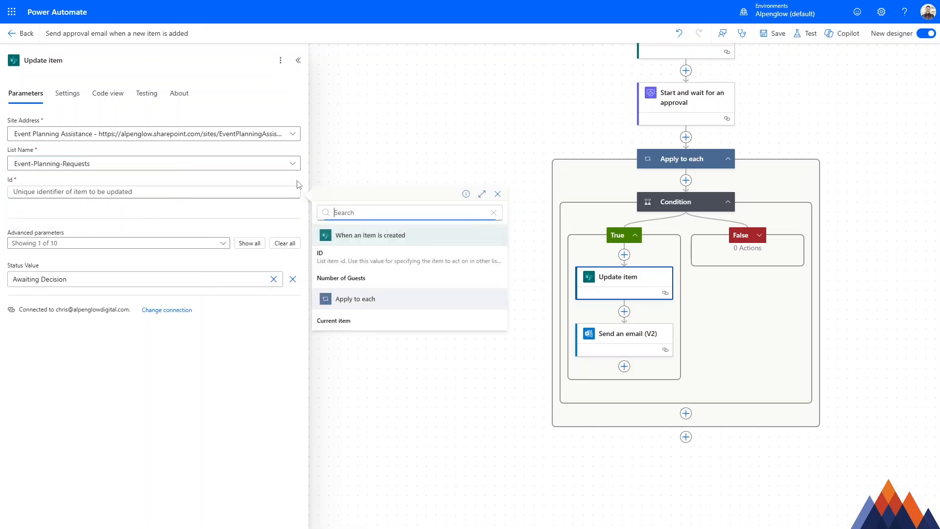
pyautogui.click(365, 254)
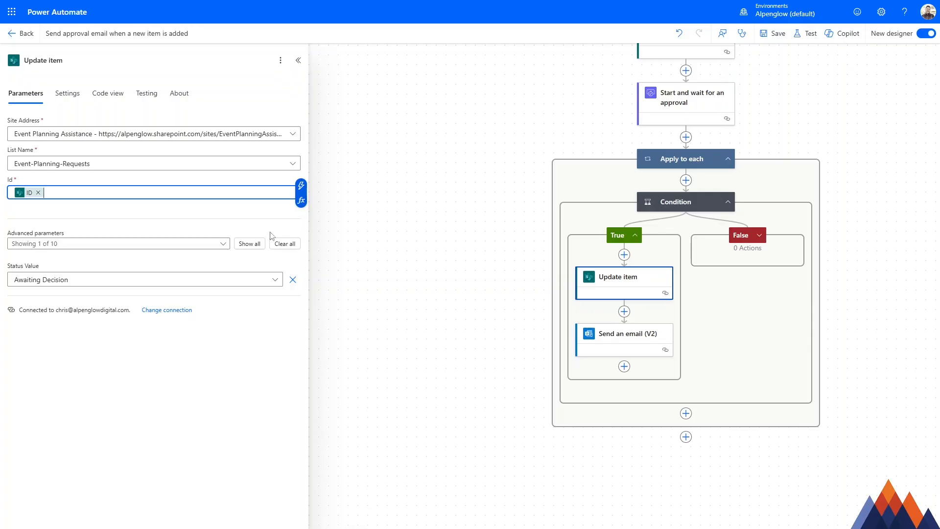
# Step: Show all advanced parameters of Update item, set Status Value to Approved, and save the flow
pyautogui.click(239, 242)
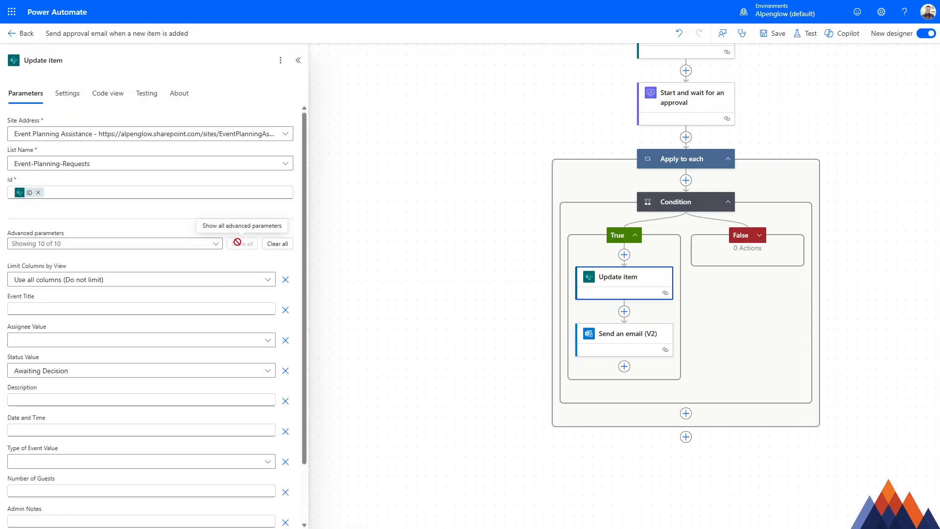
pyautogui.scroll(-2, 156, 274)
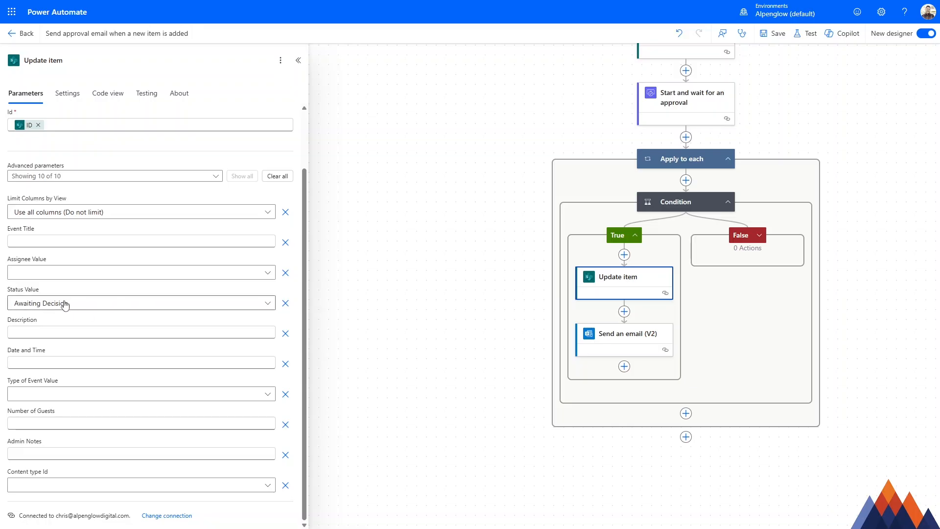
pyautogui.click(112, 307)
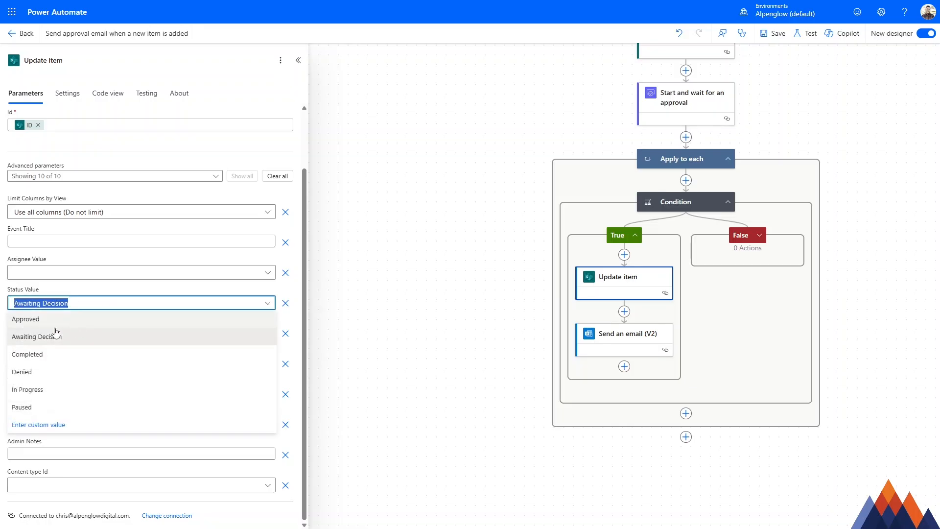
pyautogui.click(28, 321)
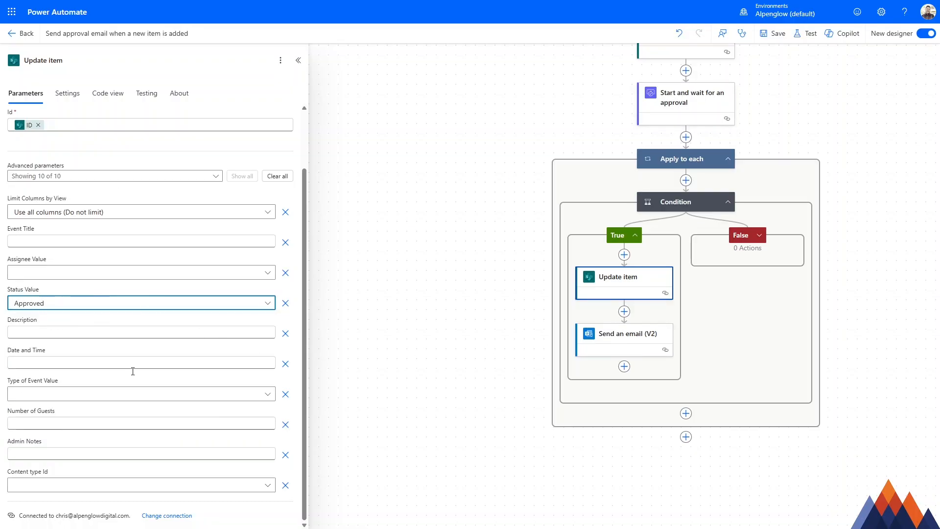
pyautogui.click(408, 155)
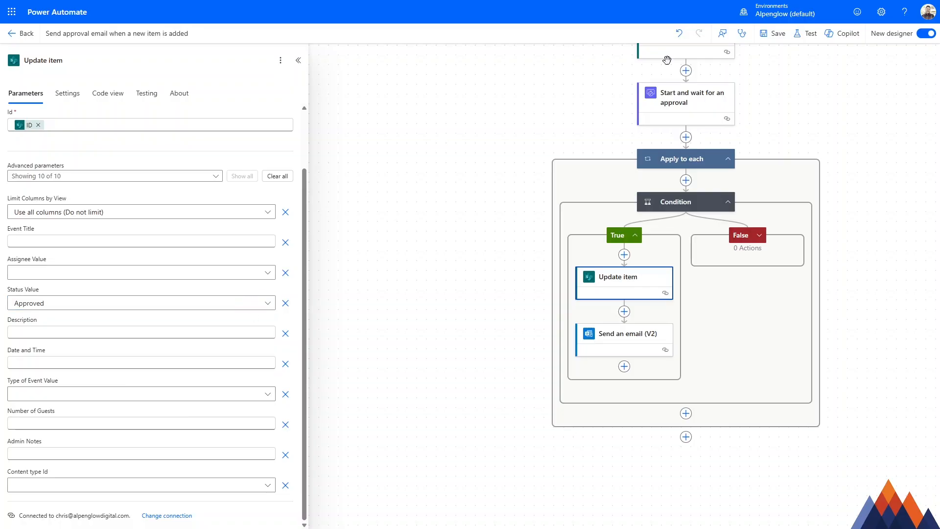
pyautogui.click(777, 34)
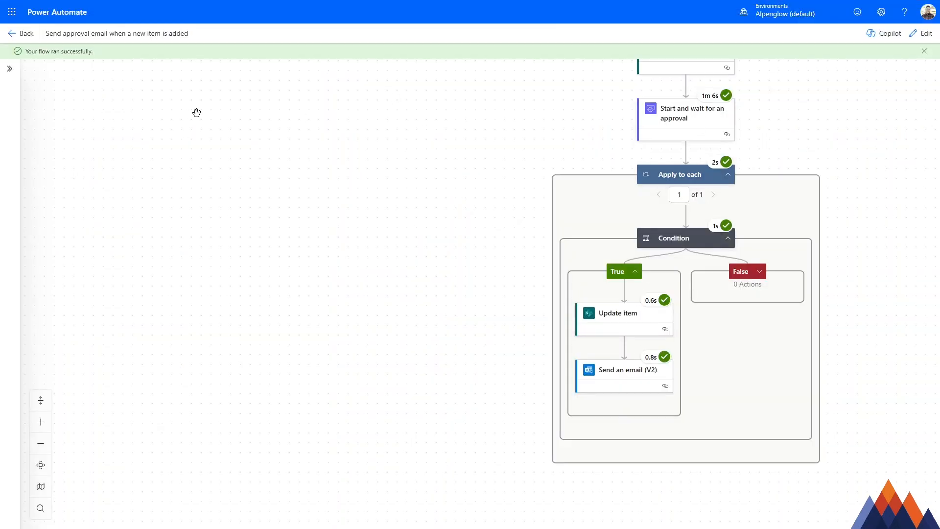
# Step: Review the Update item action's inputs and outputs in the completed test run, and return to editing the flow
pyautogui.scroll(1, 690, 103)
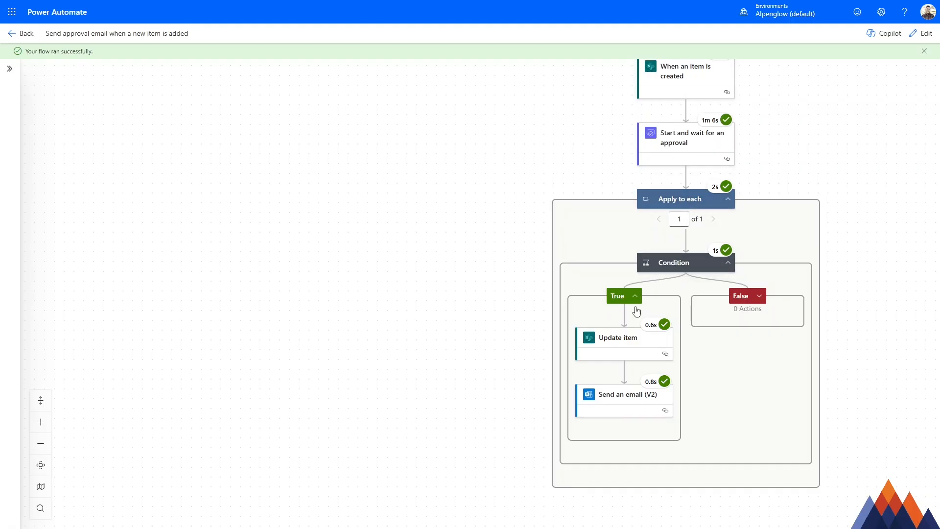
pyautogui.click(629, 343)
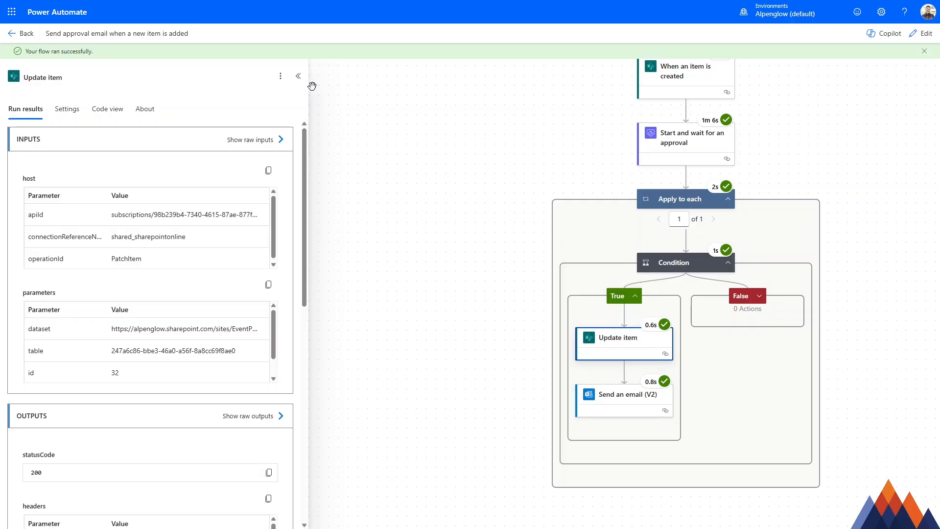
pyautogui.scroll(-1, 438, 137)
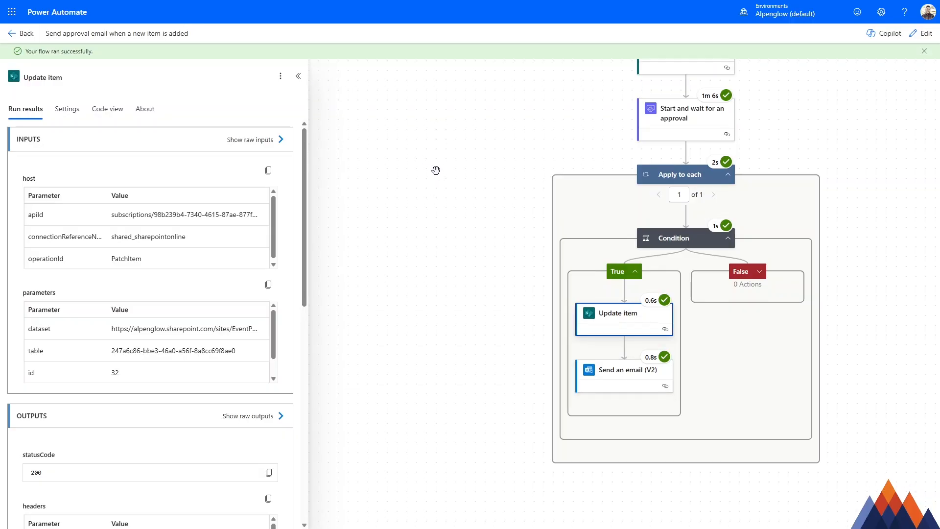
pyautogui.click(922, 33)
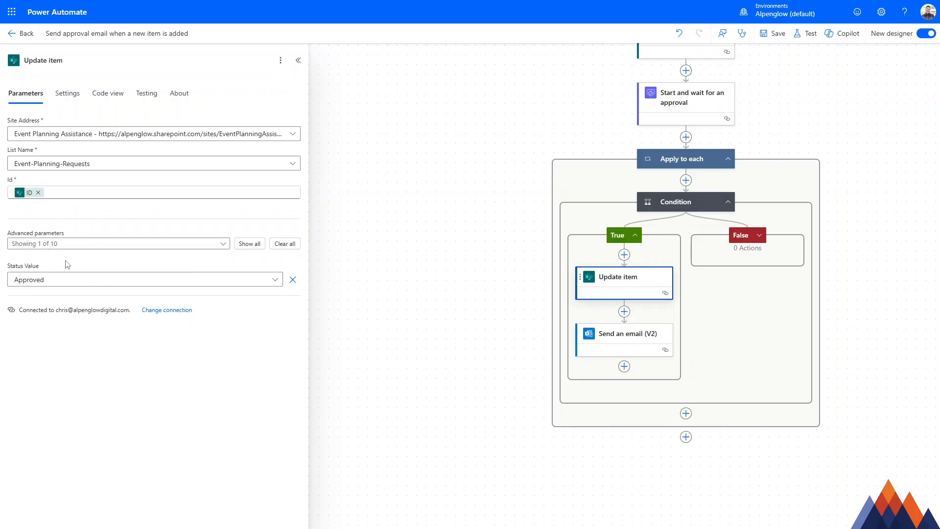
# Step: Show all advanced parameters of Update item, set Admin Notes to the approval's Responses Comments dynamic value, and save the flow
pyautogui.click(249, 244)
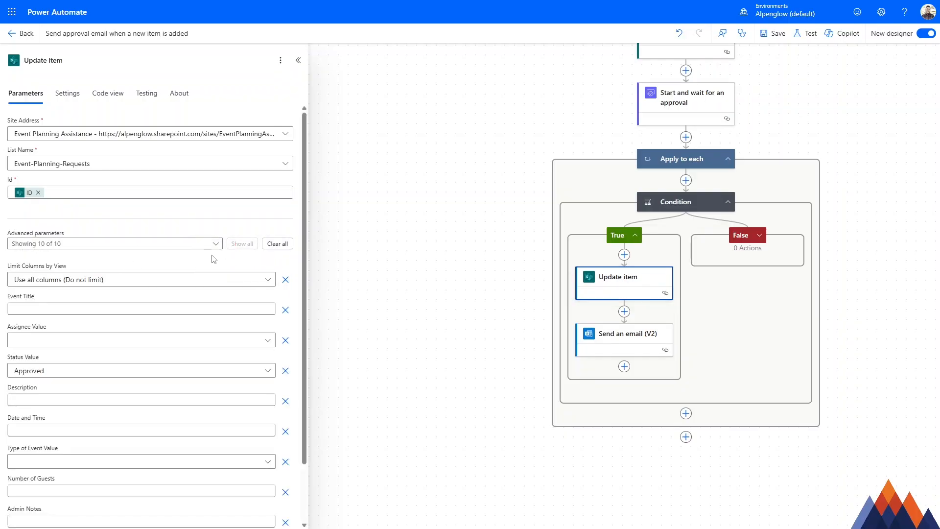
pyautogui.scroll(-1, 215, 250)
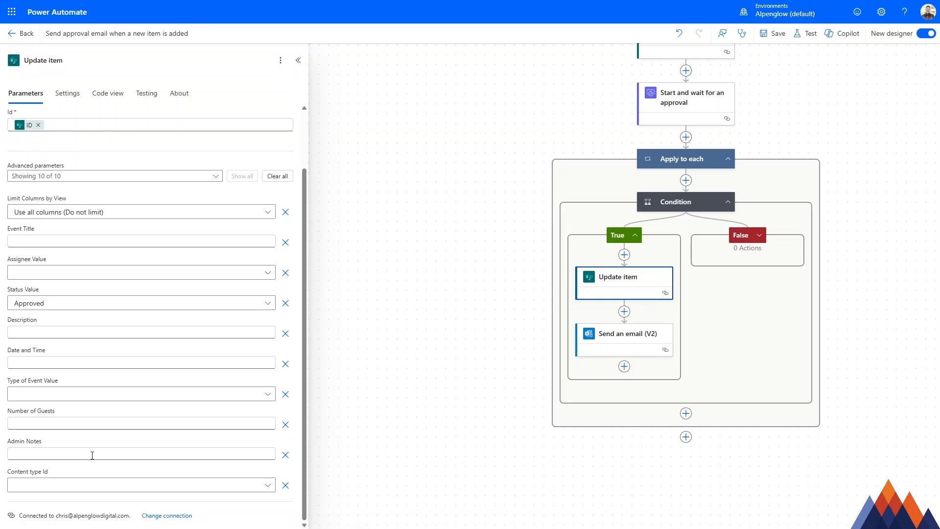
pyautogui.click(101, 454)
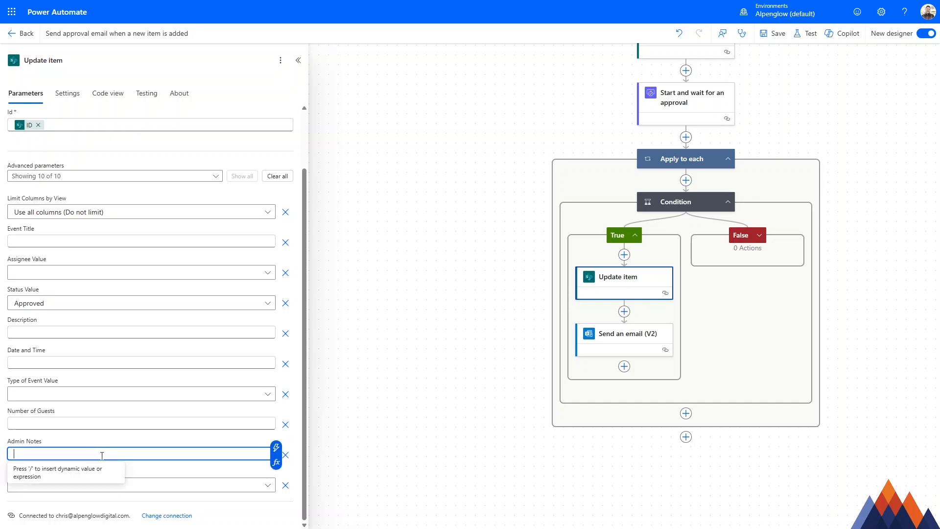
pyautogui.click(277, 448)
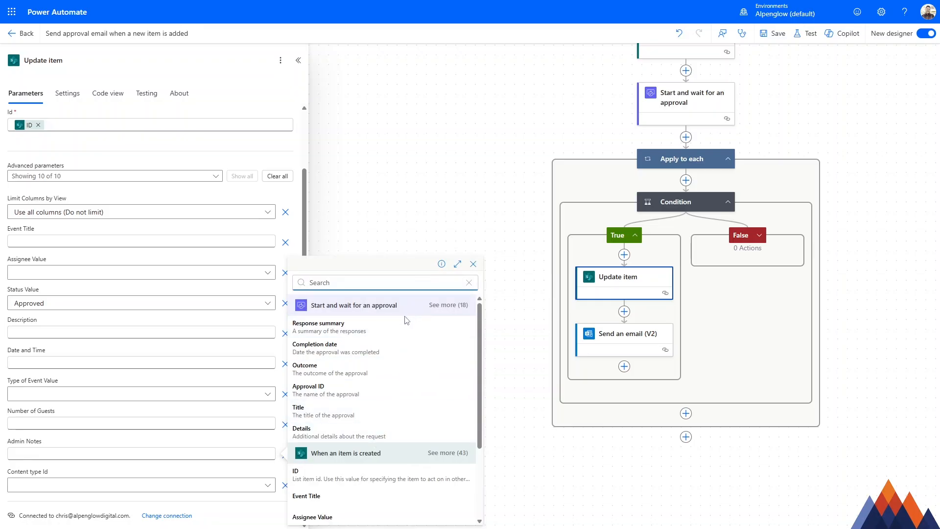
pyautogui.click(446, 305)
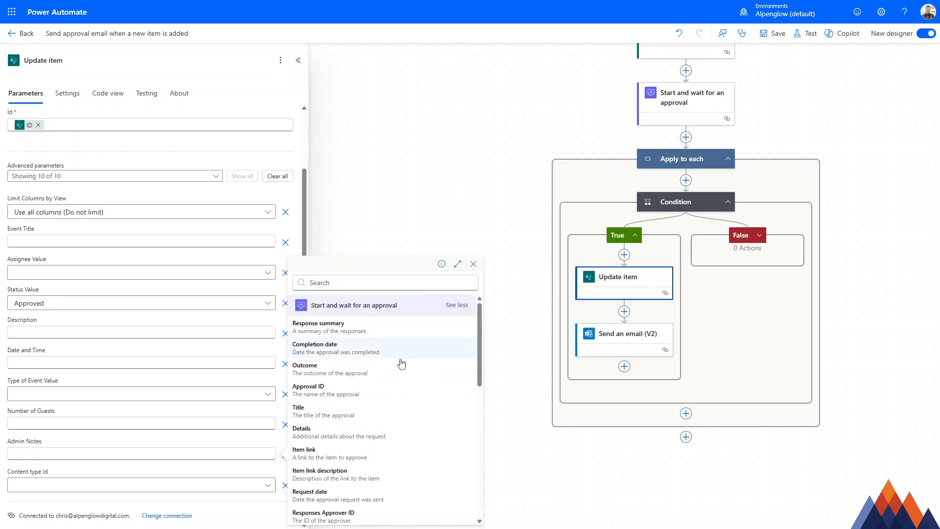
pyautogui.scroll(-1, 388, 408)
pyautogui.scroll(-4, 378, 417)
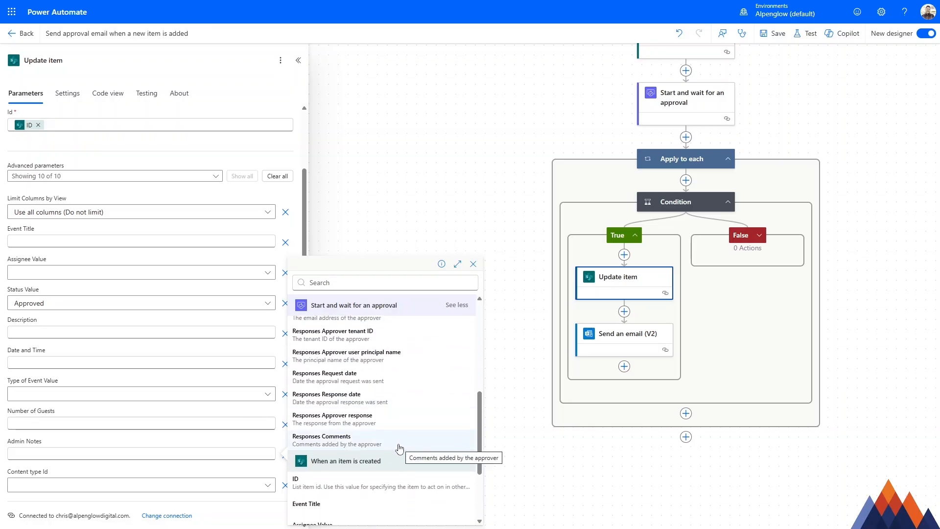
pyautogui.click(381, 442)
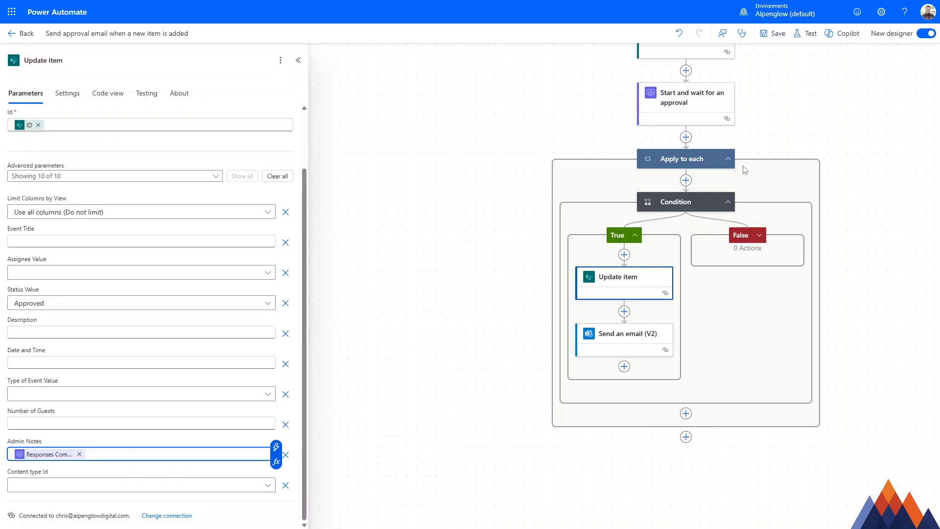
pyautogui.click(778, 38)
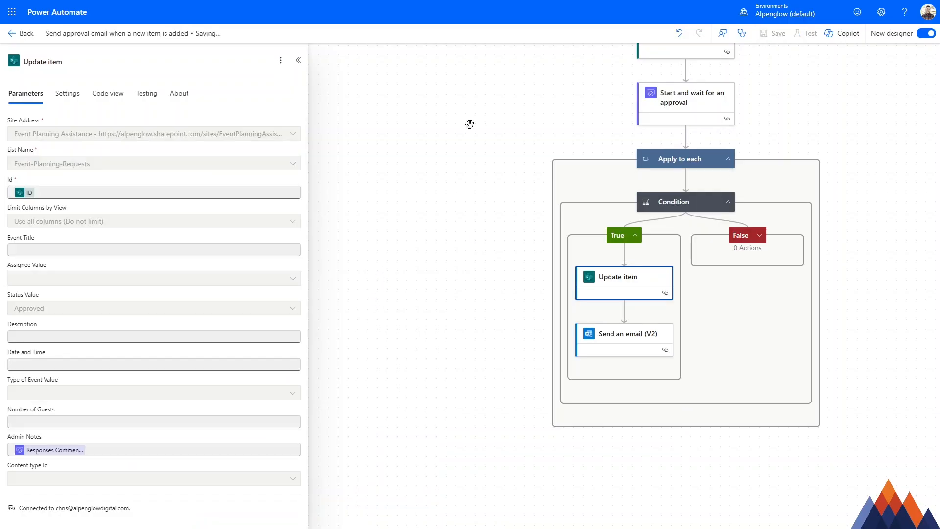
# Step: Switch to the SharePoint Event-Planning-Requests list, set the Status of item 32 to Awaiting Decision, save it, and return to Power Automate
pyautogui.click(223, 8)
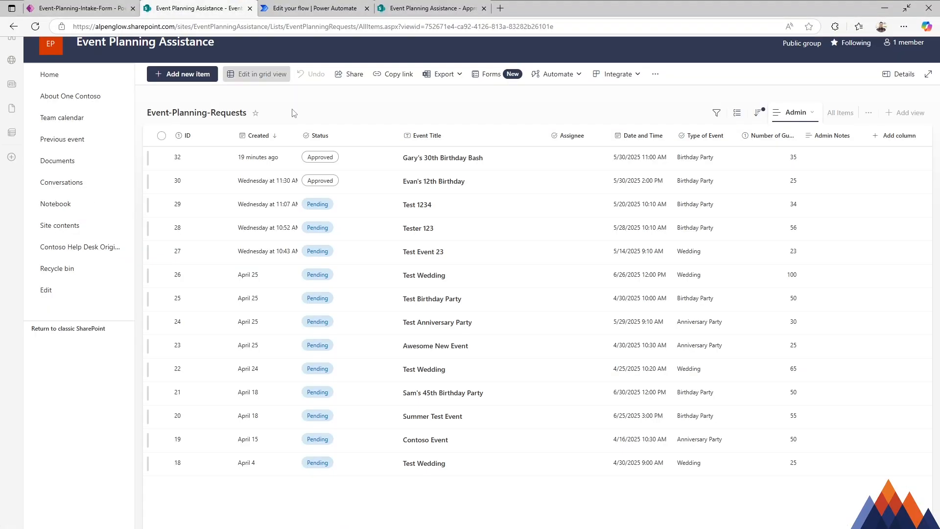
pyautogui.click(420, 160)
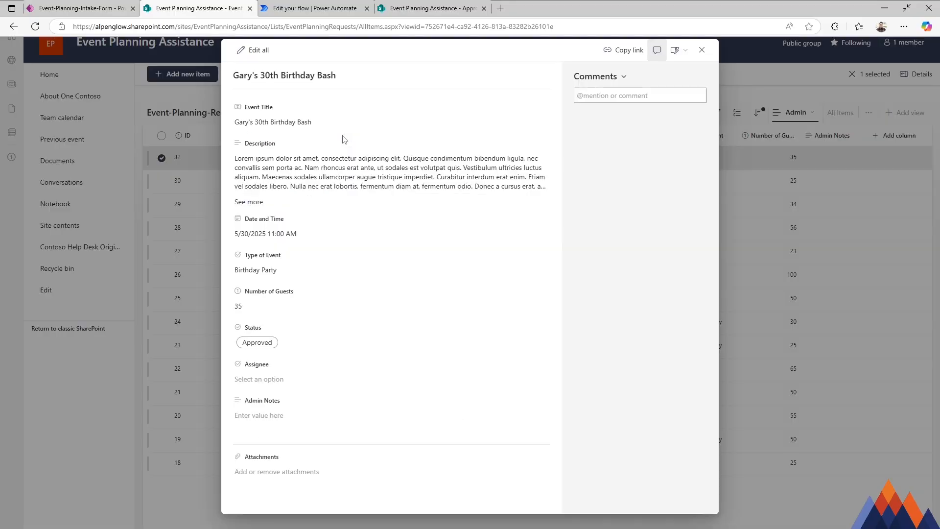
pyautogui.click(247, 49)
pyautogui.click(283, 342)
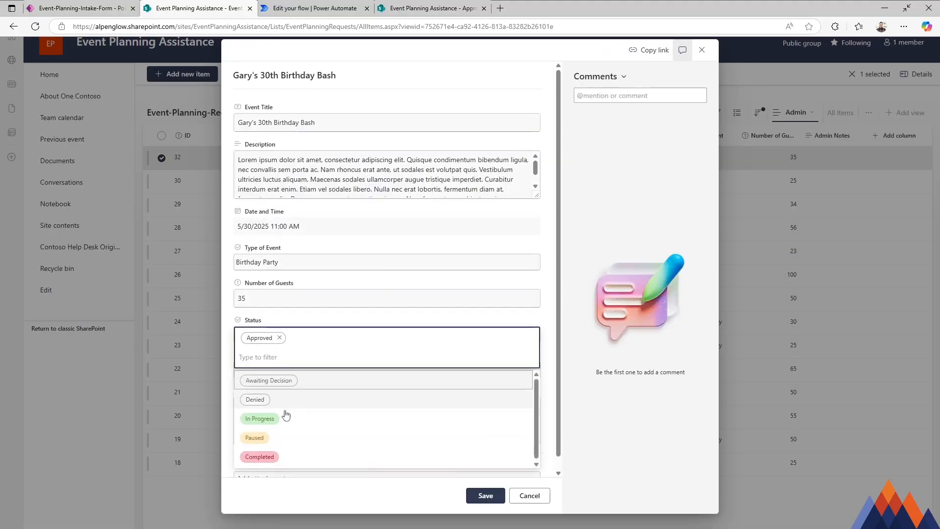
pyautogui.click(280, 381)
pyautogui.click(485, 494)
pyautogui.click(316, 8)
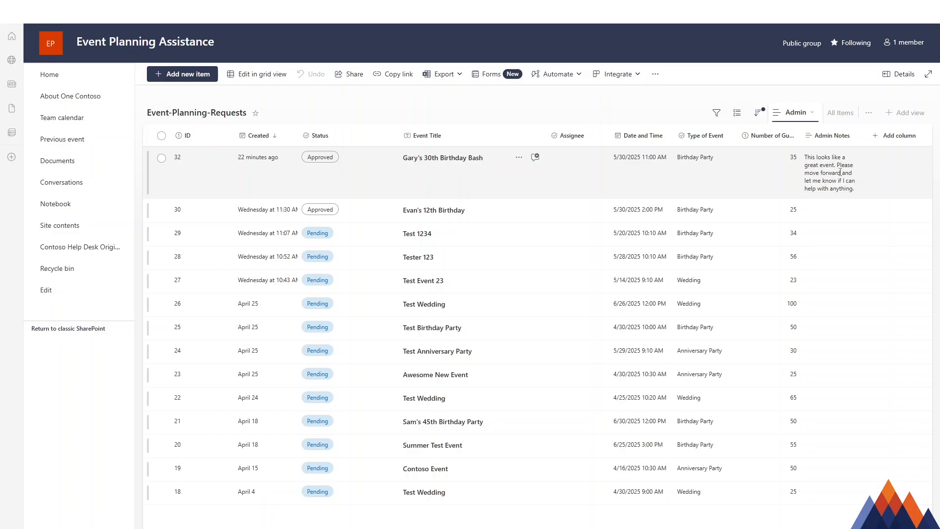
# Step: Review the Status and Admin Notes of item 32 in the SharePoint list, and return to editing the flow in Power Automate
pyautogui.click(470, 167)
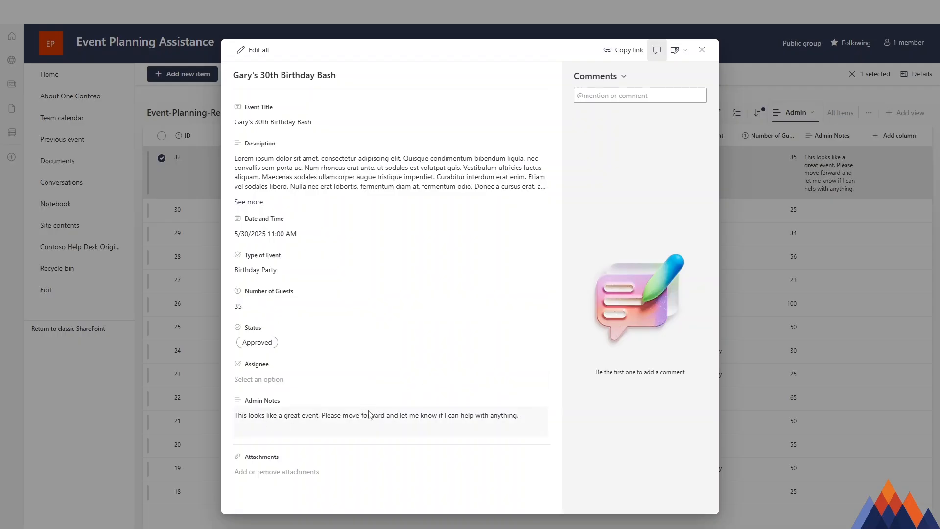
pyautogui.click(703, 50)
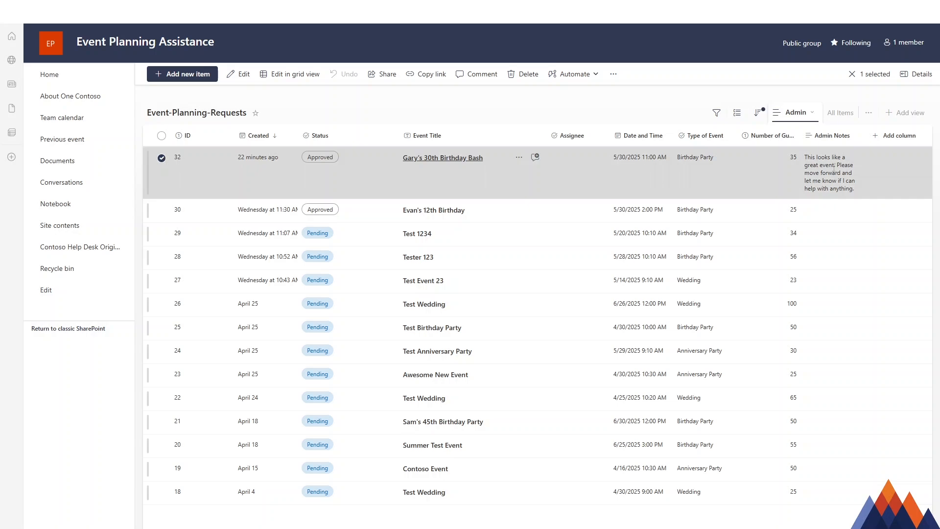
pyautogui.click(496, 105)
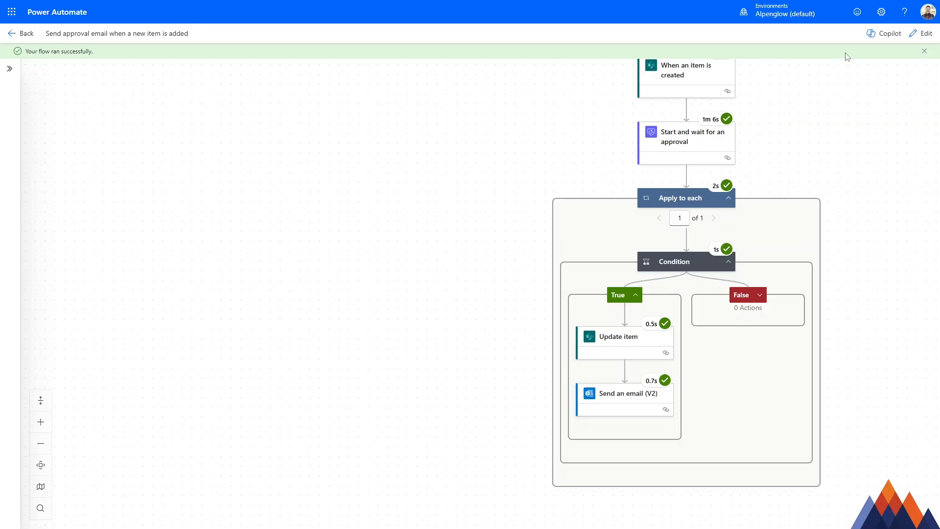
pyautogui.click(921, 34)
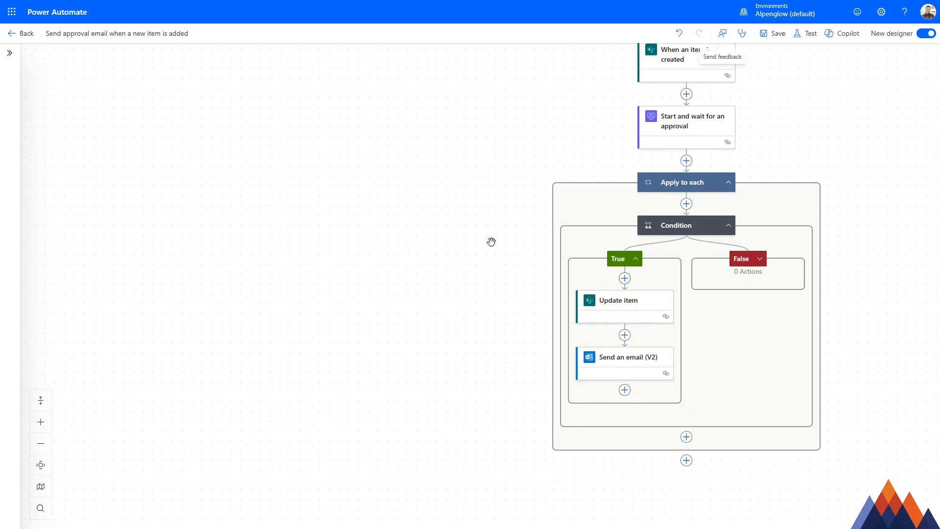